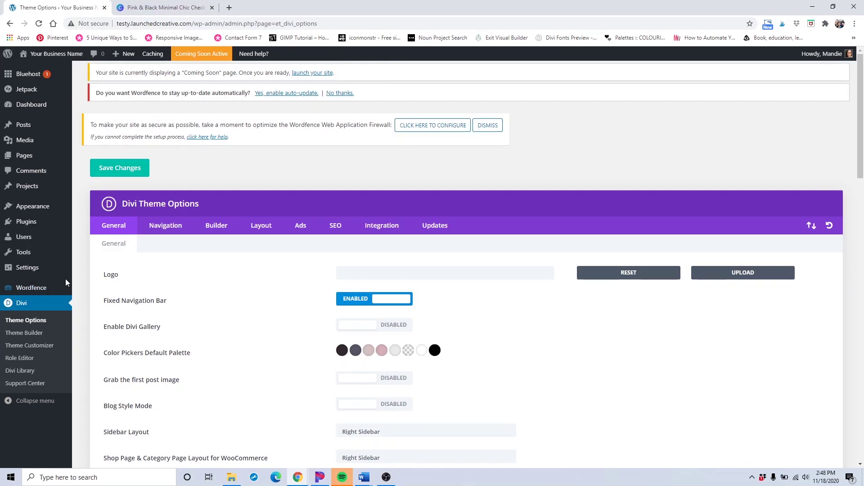
# - Leave Divi Theme Options and go to the All Pages list in the sidebar
pyautogui.moveTo(73, 273)
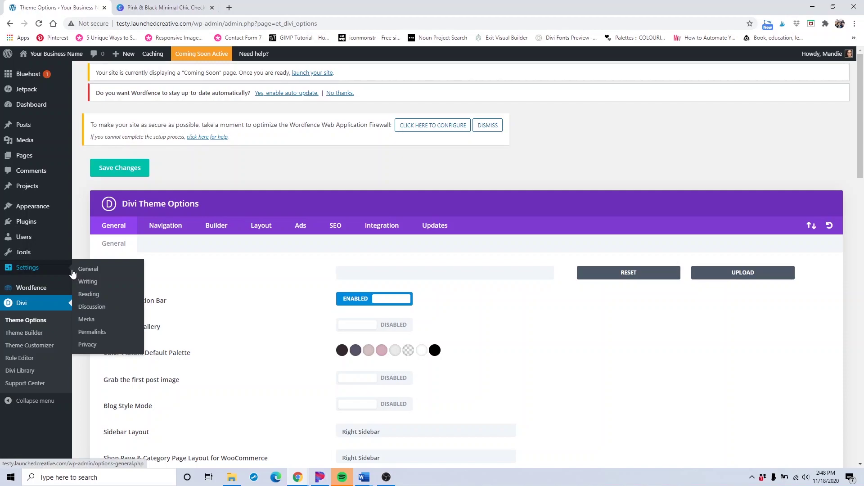
pyautogui.click(25, 156)
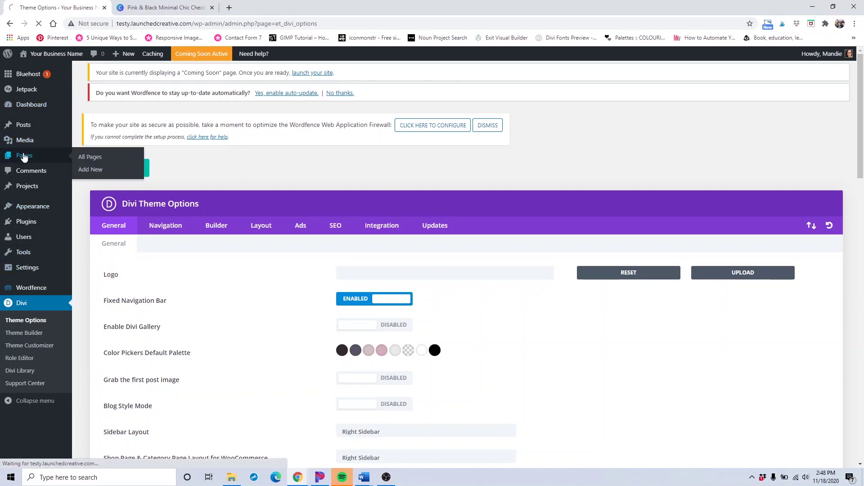
# - Load the All Pages list and review its eight pages, only Home published
pyautogui.click(88, 158)
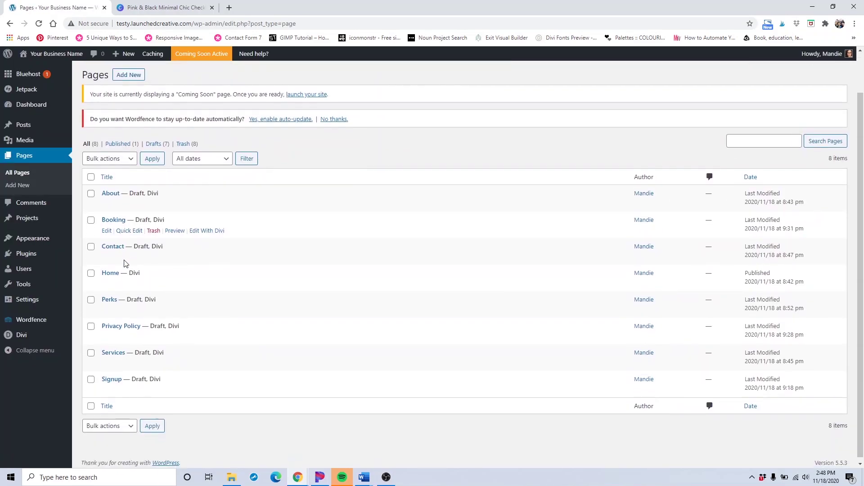
pyautogui.moveTo(203, 344)
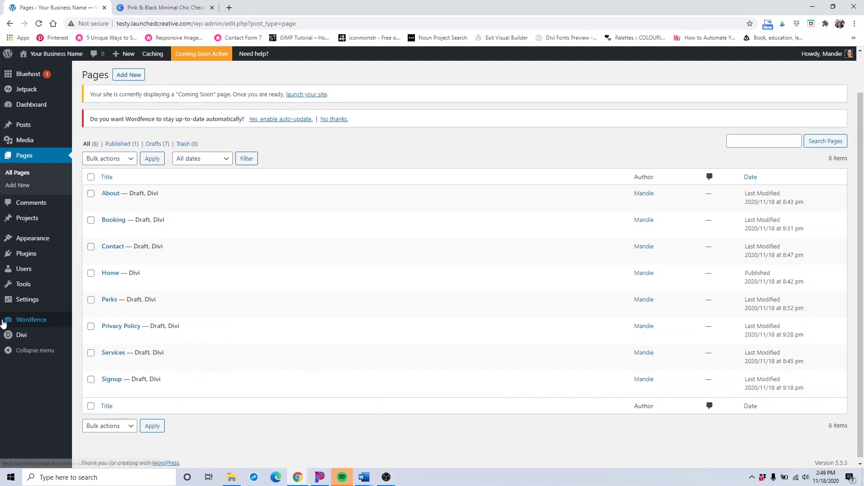
pyautogui.moveTo(28, 340)
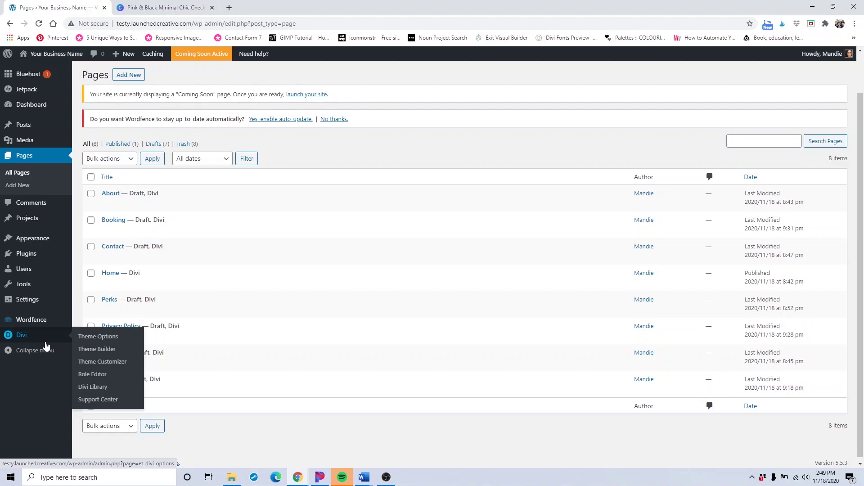
# - Check the default palette colour hex values in Divi Theme Options, then open the Theme Customizer
pyautogui.click(81, 338)
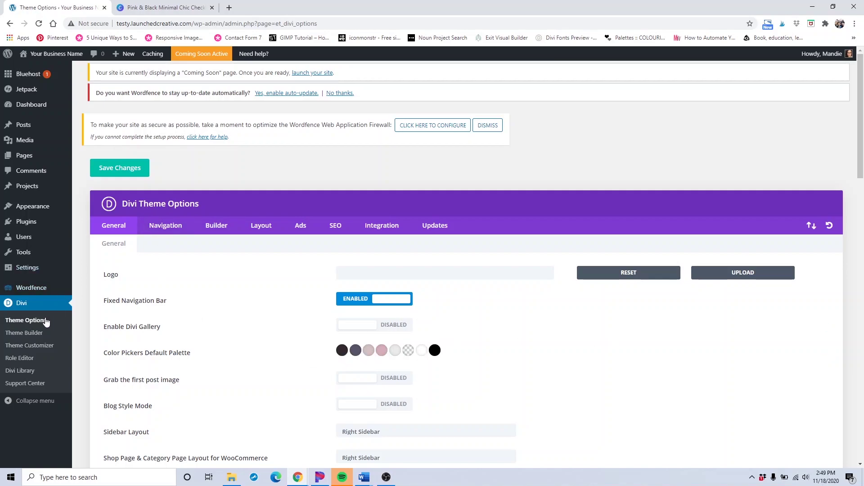
pyautogui.click(343, 356)
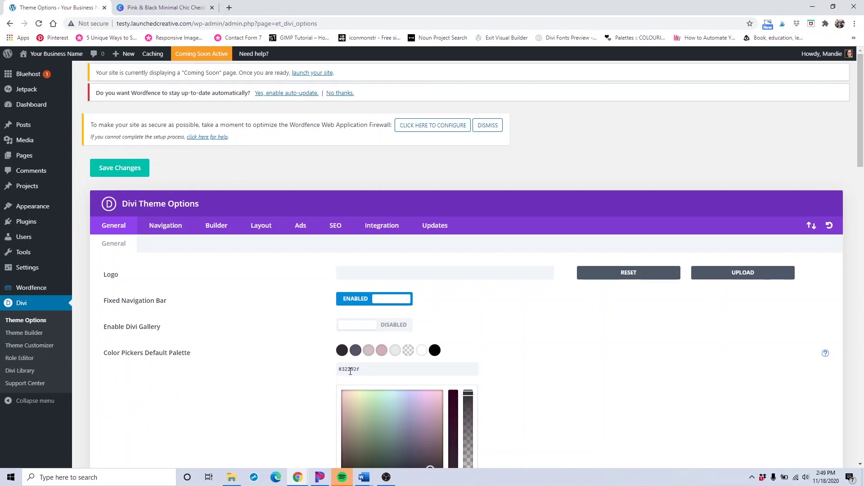
pyautogui.click(350, 370)
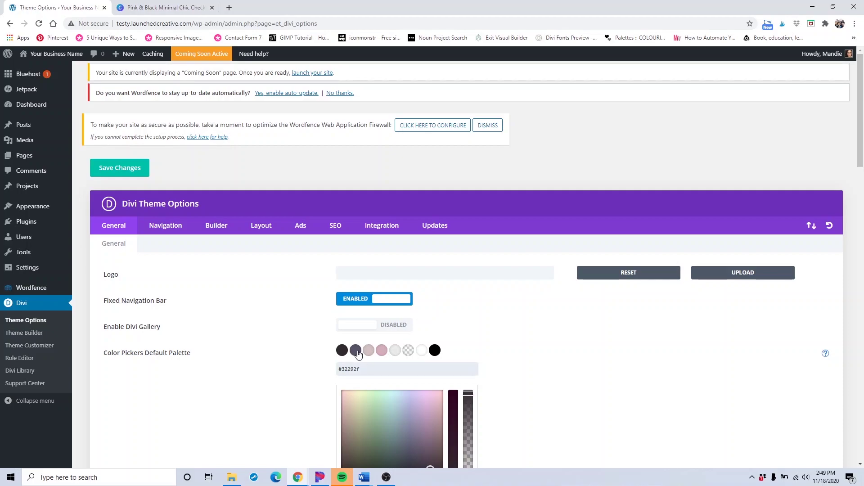
pyautogui.scroll(-20, 470, 340)
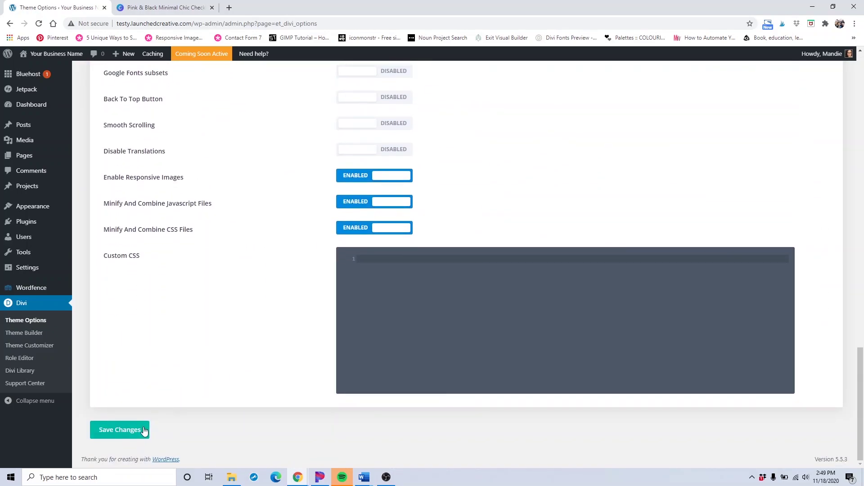
pyautogui.click(30, 346)
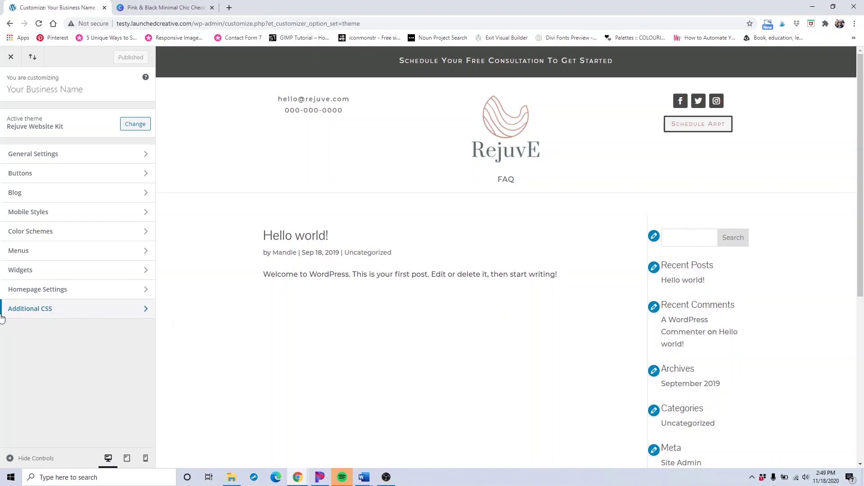
# - Set Homepage Settings to display a static page, with Home as the homepage
pyautogui.click(30, 298)
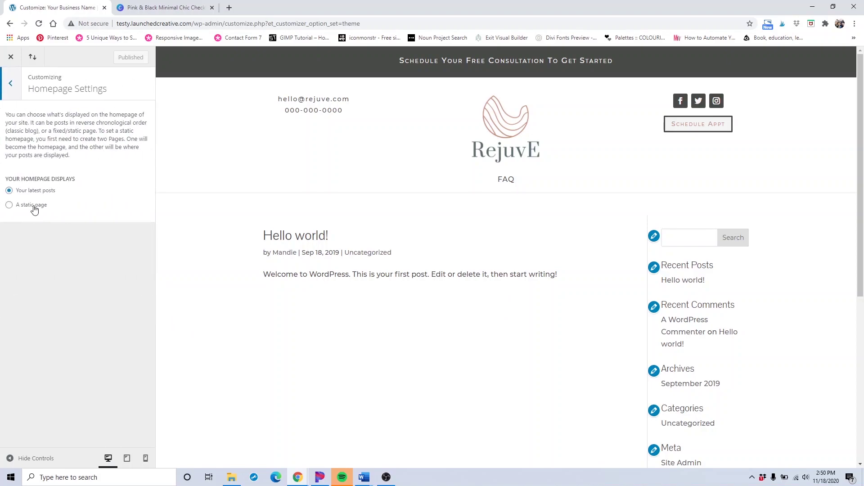
pyautogui.click(9, 205)
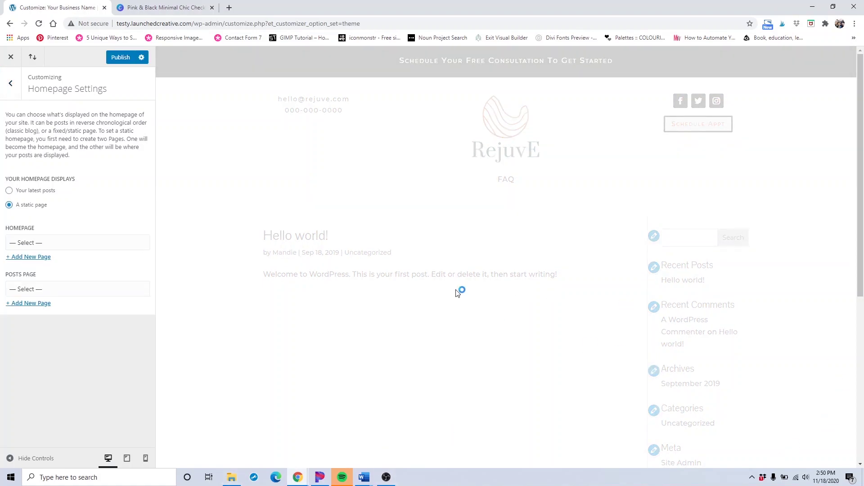
pyautogui.click(45, 243)
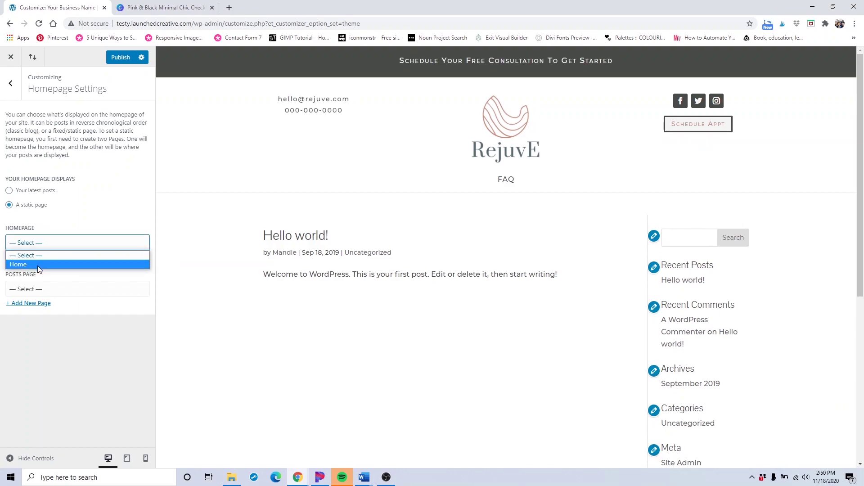
pyautogui.click(38, 265)
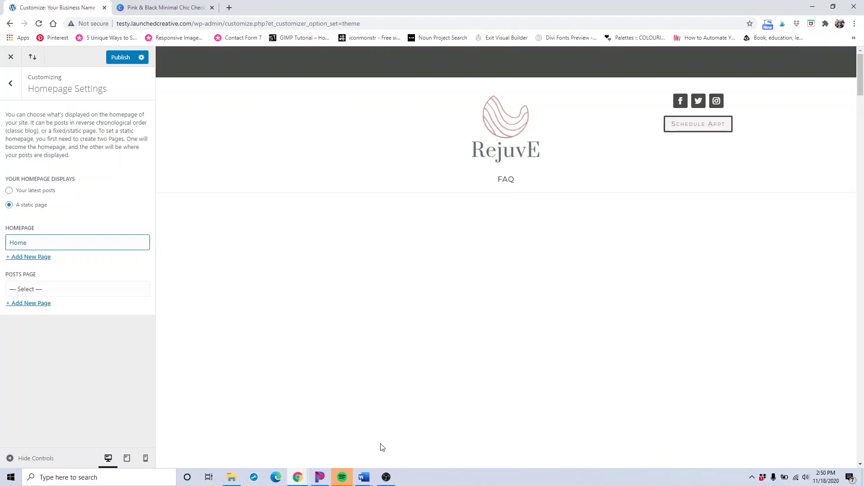
pyautogui.scroll(-1, 294, 305)
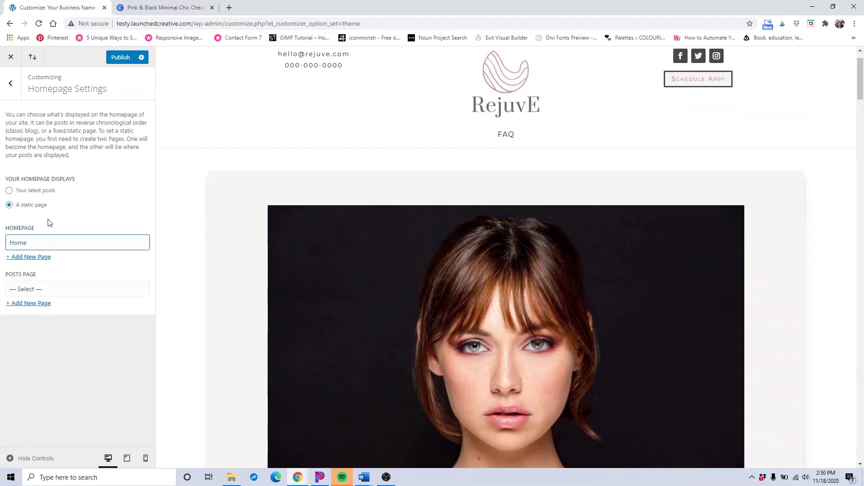
pyautogui.click(13, 92)
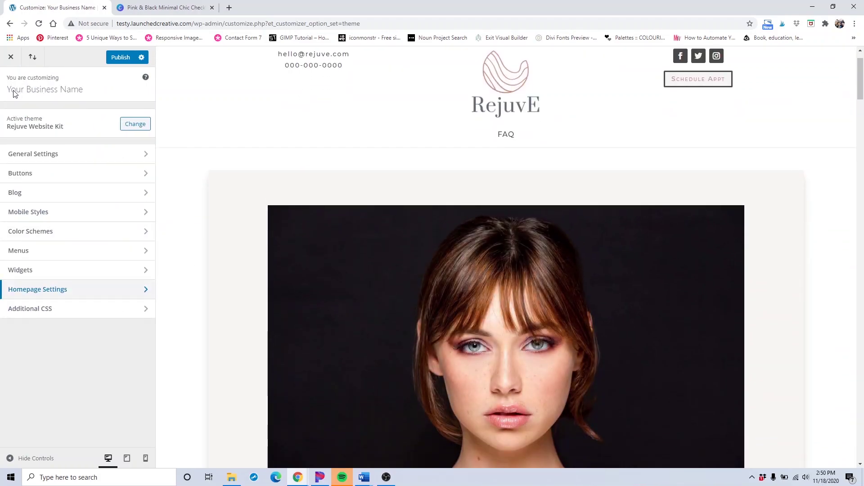
# - Change the Site Title in Site Identity to 'Rejuve Branding Kit'
pyautogui.click(51, 154)
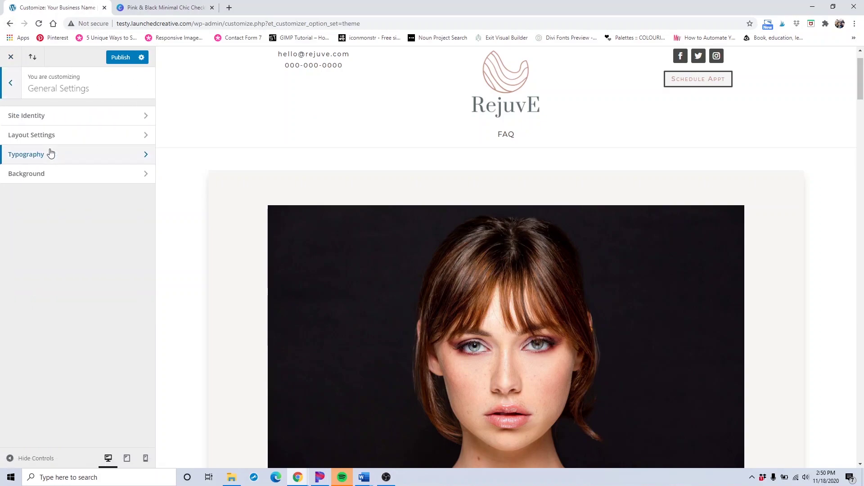
pyautogui.click(64, 125)
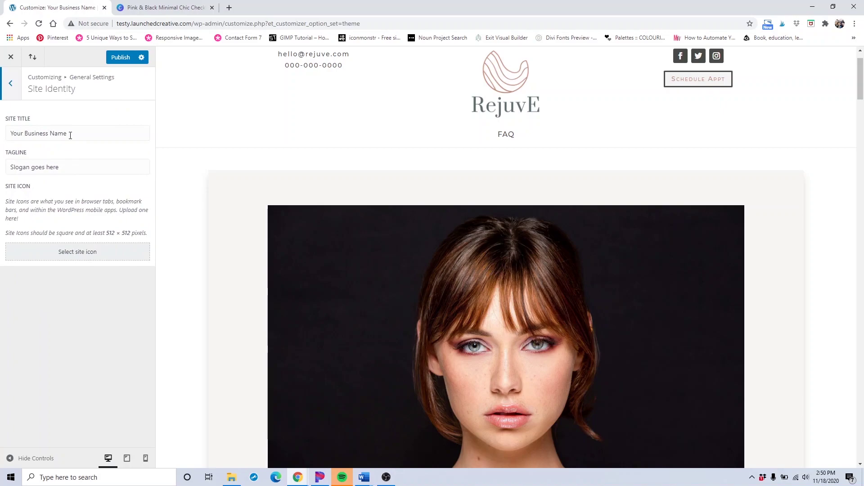
pyautogui.tripleClick(70, 136)
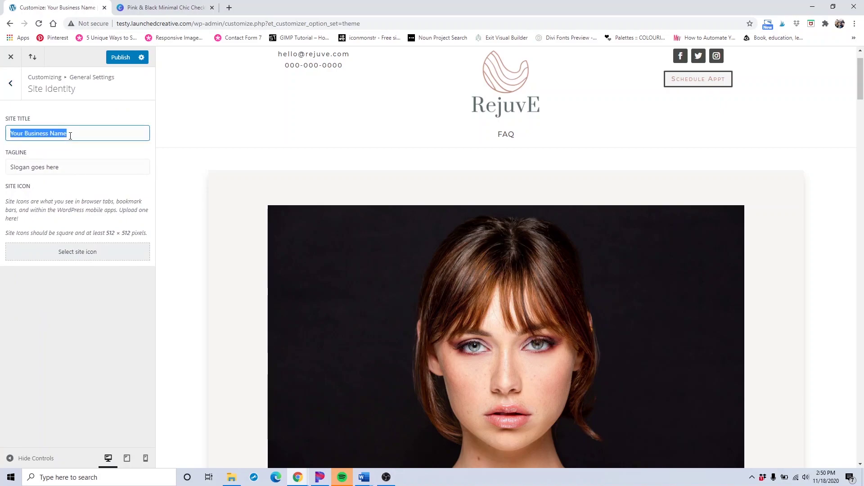
pyautogui.write('Rejuve')
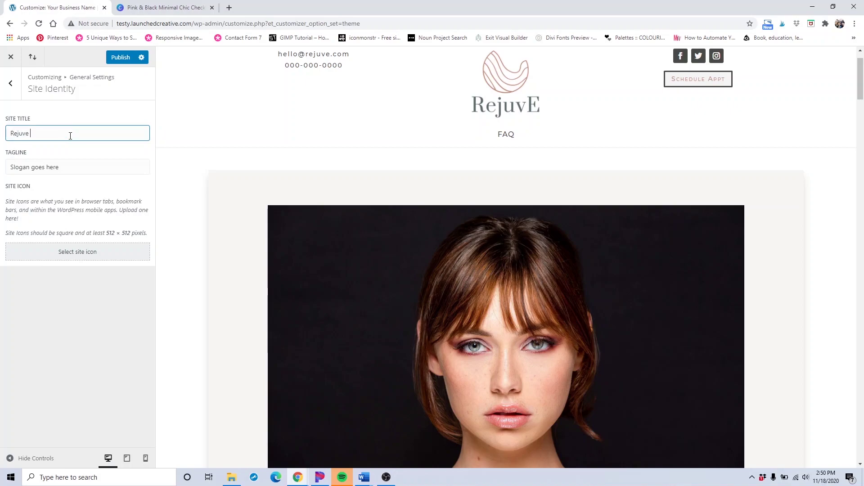
pyautogui.write(' Branding Kit')
pyautogui.press('Tab')
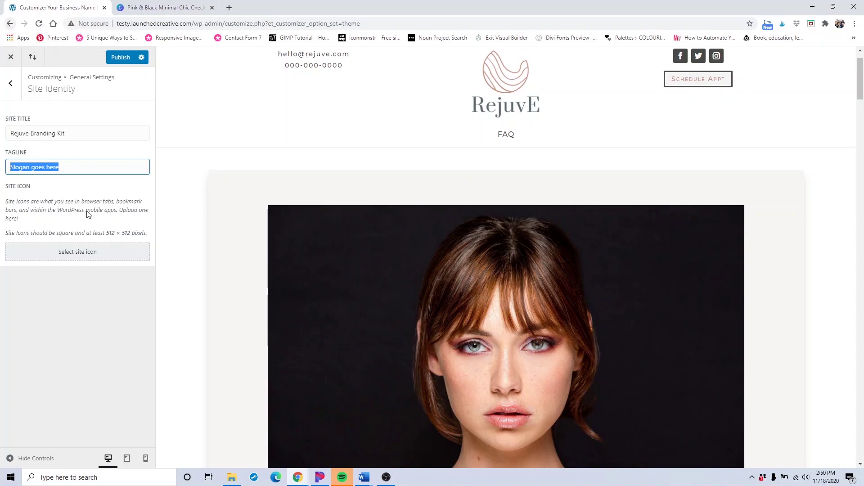
pyautogui.click(121, 253)
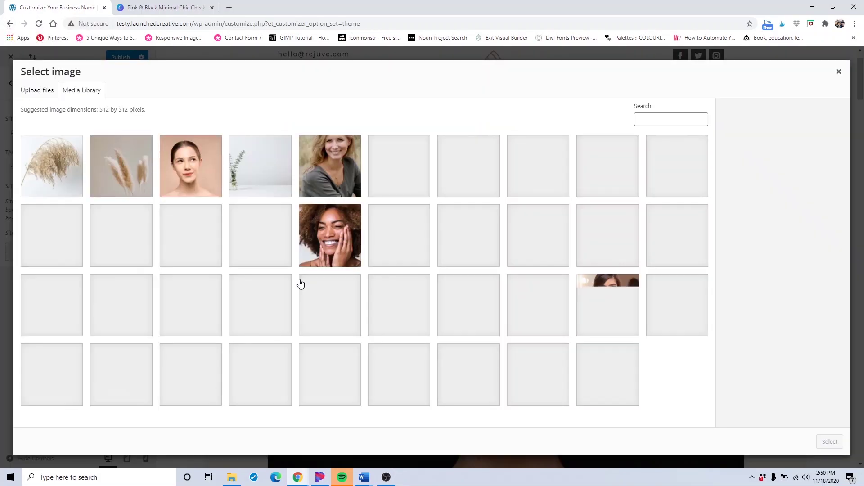
# - Upload the Favicon image from the Rejuve Website folder to the Media Library
pyautogui.scroll(-5, 331, 348)
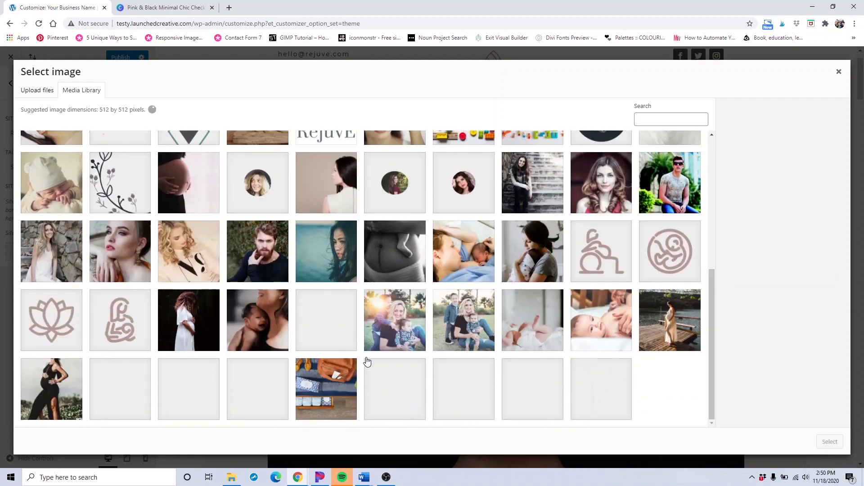
pyautogui.scroll(5, 366, 360)
pyautogui.click(45, 92)
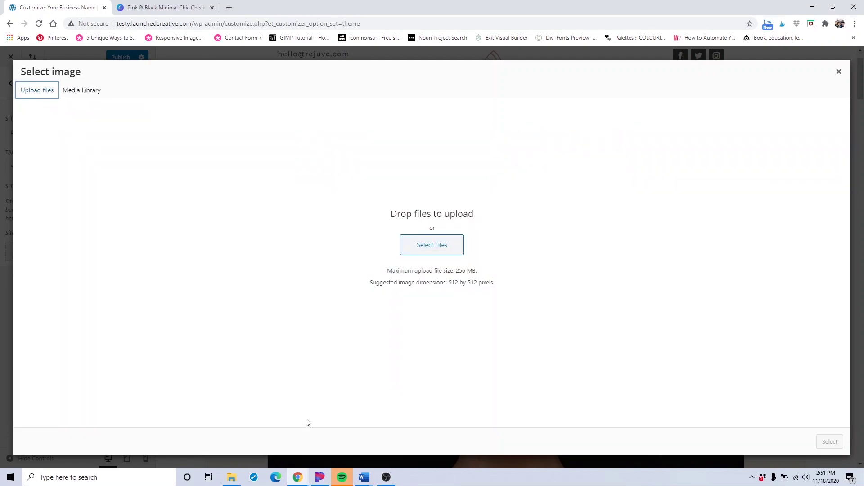
pyautogui.click(426, 246)
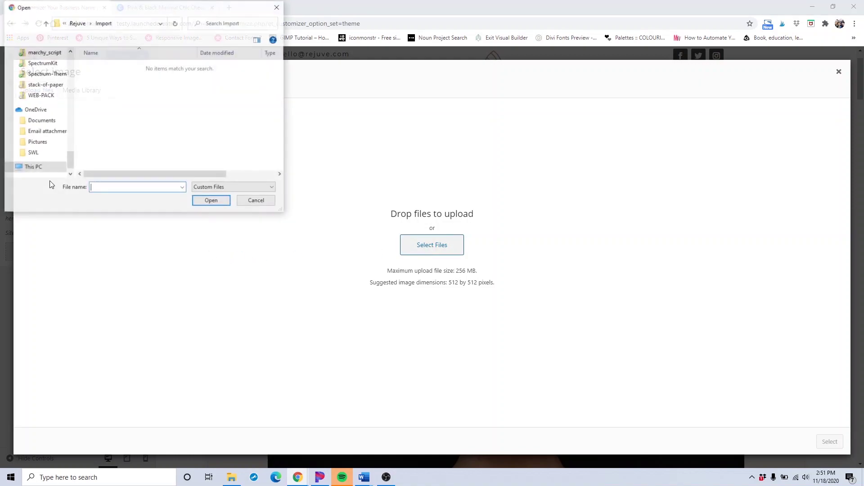
pyautogui.scroll(4, 26, 121)
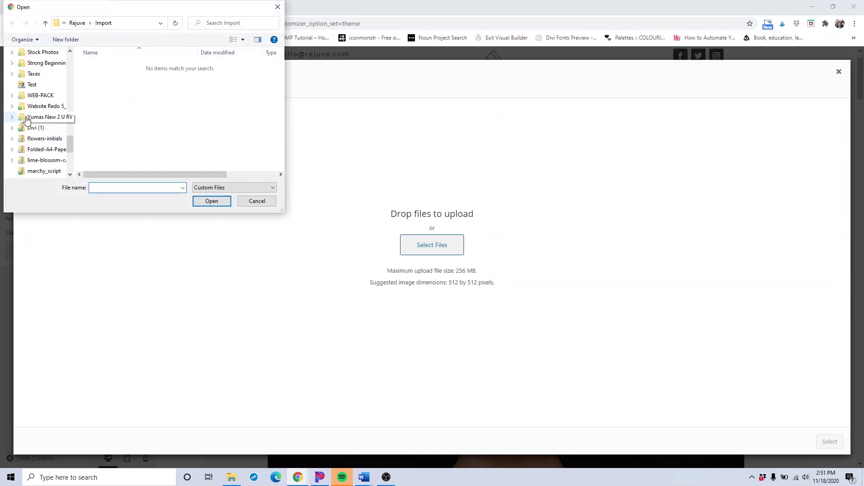
pyautogui.scroll(1, 26, 120)
pyautogui.scroll(1, 27, 118)
pyautogui.scroll(1, 32, 110)
pyautogui.scroll(4, 43, 117)
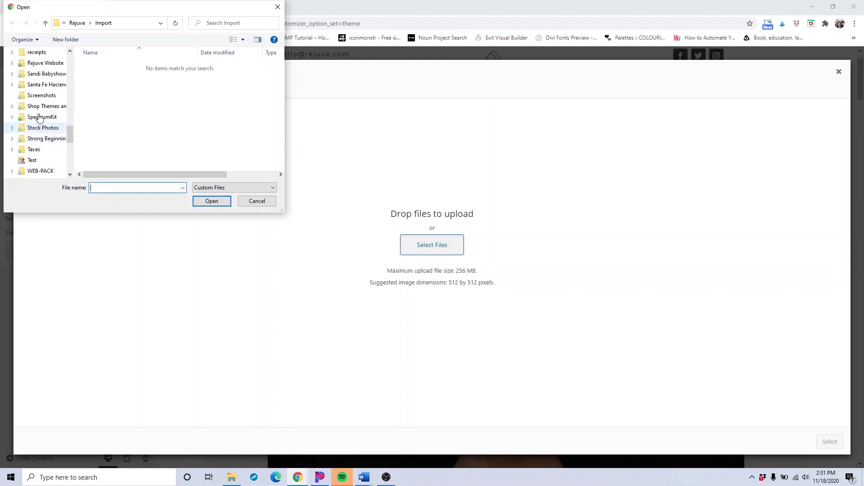
pyautogui.click(45, 149)
pyautogui.click(153, 70)
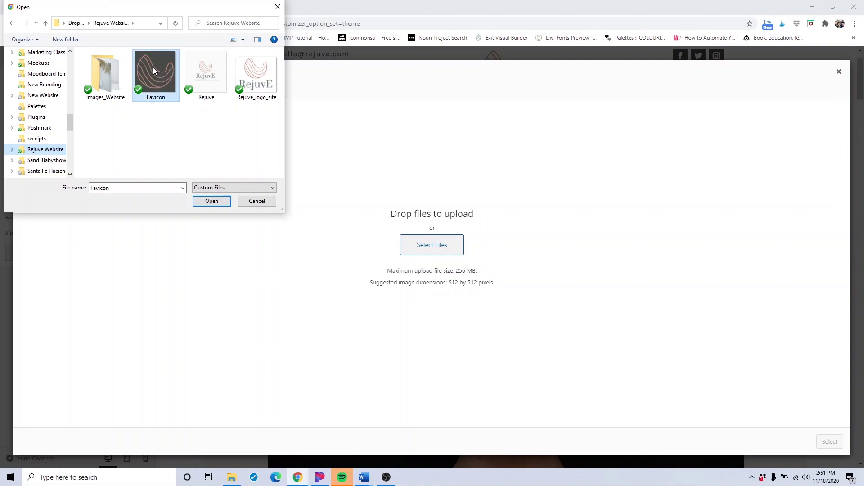
pyautogui.click(218, 201)
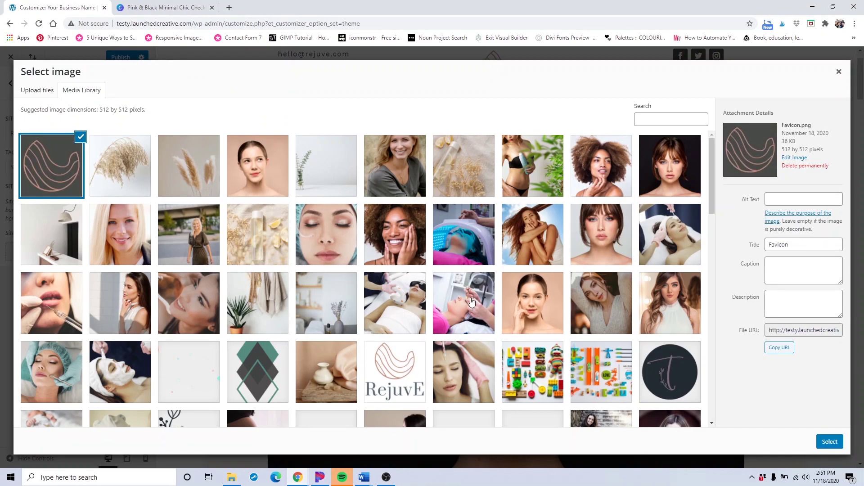
# - Select the 512×512 Favicon.png as the site icon
pyautogui.scroll(-6, 471, 301)
pyautogui.scroll(-5, 471, 302)
pyautogui.scroll(6, 486, 315)
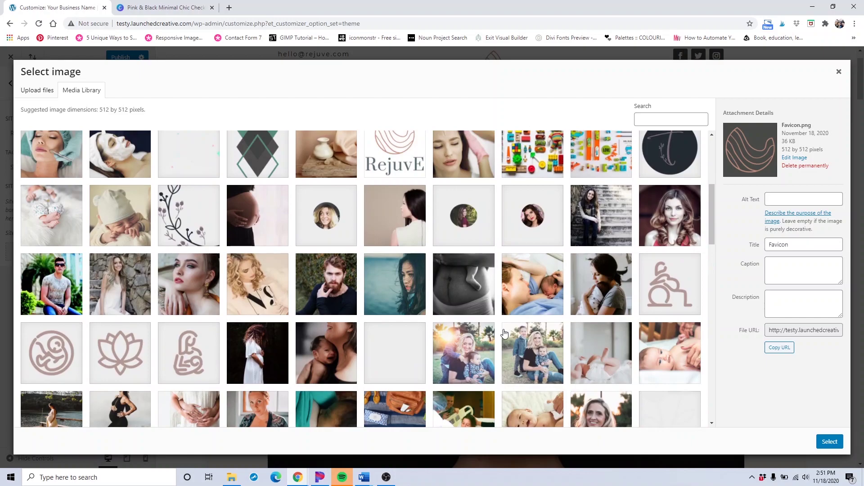
pyautogui.scroll(5, 504, 333)
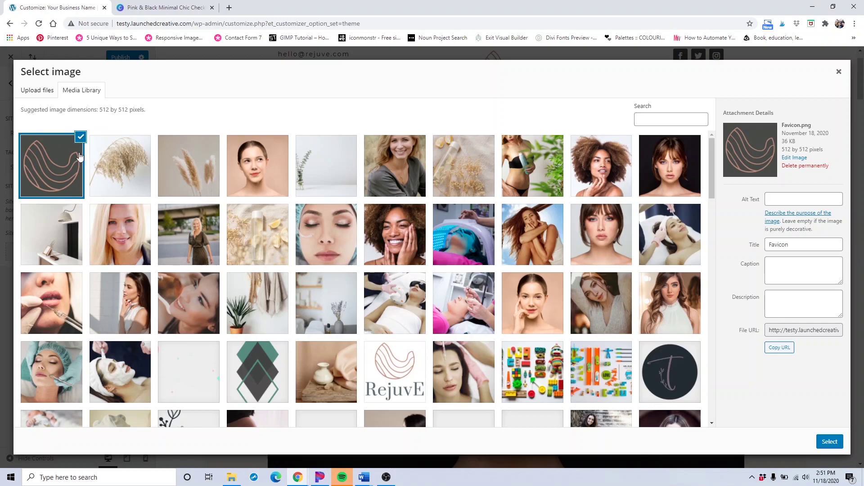
pyautogui.click(829, 441)
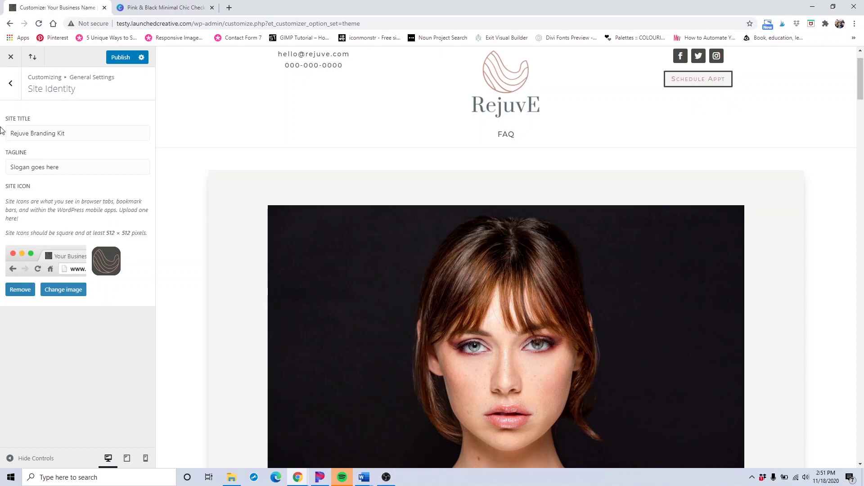
# - Set the theme accent colour in Layout Settings to the dark #575366 swatch
pyautogui.click(14, 98)
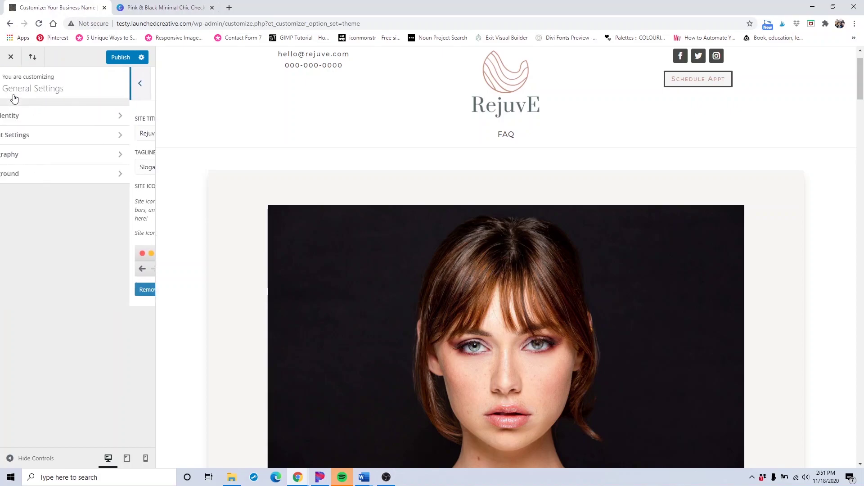
pyautogui.click(29, 141)
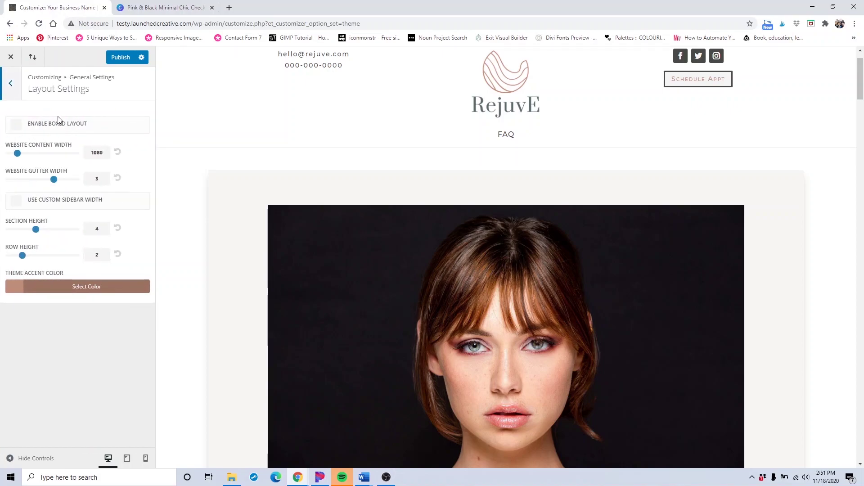
pyautogui.click(16, 287)
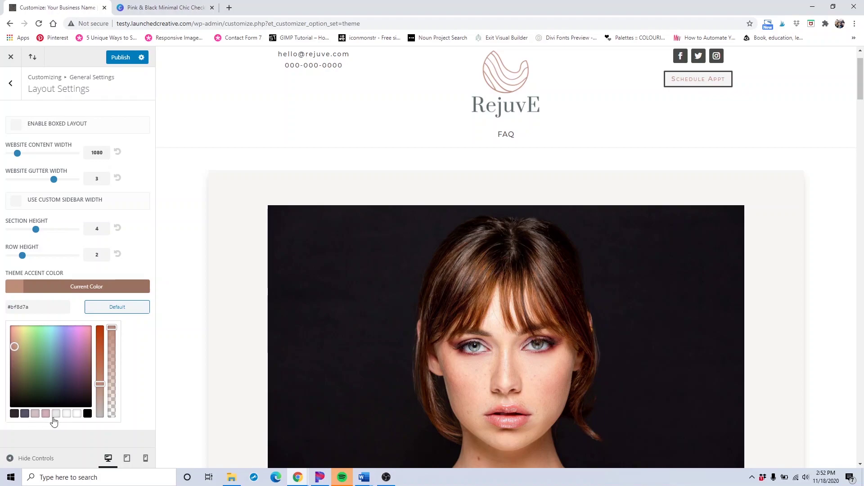
pyautogui.click(24, 414)
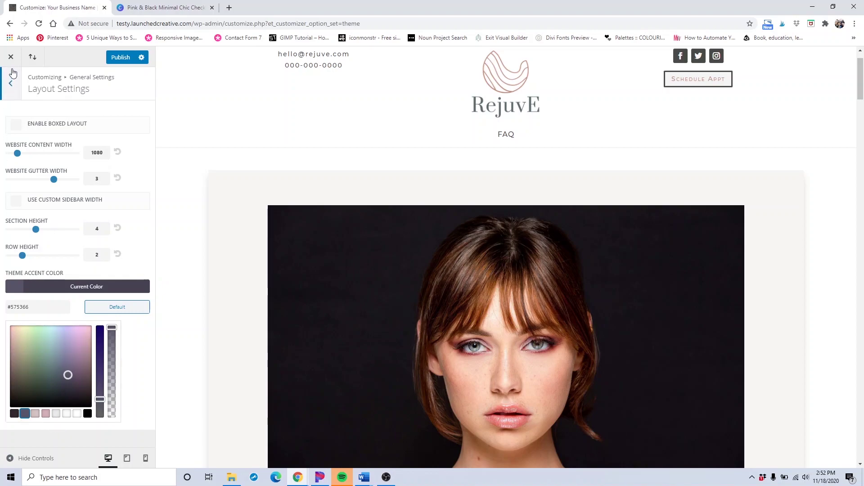
pyautogui.click(13, 97)
# - Open the Typography settings and locate the Header Font option
pyautogui.click(32, 155)
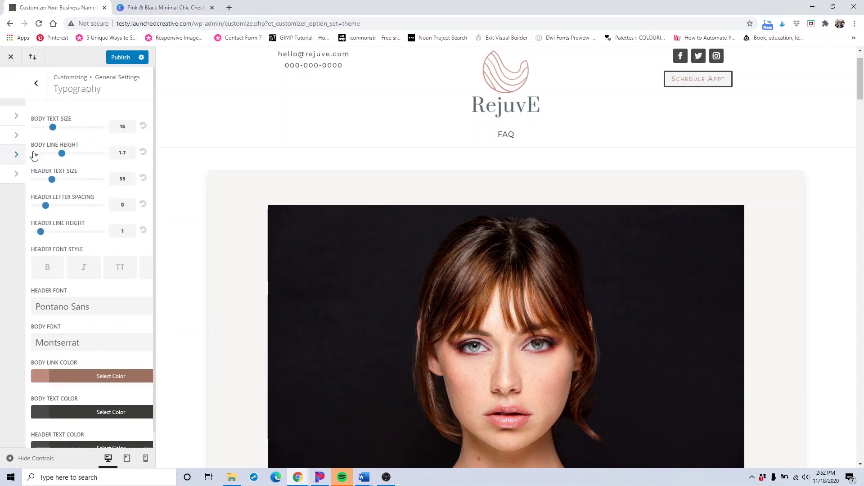
pyautogui.scroll(-6, 189, 200)
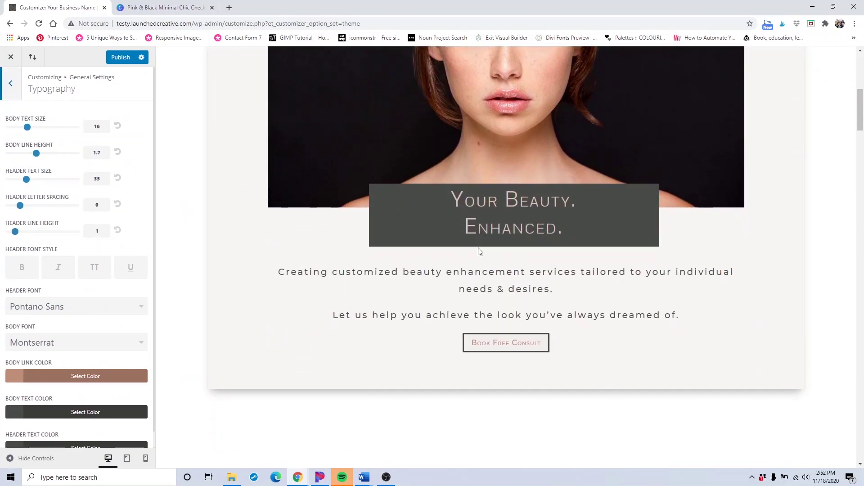
pyautogui.scroll(1, 48, 373)
pyautogui.scroll(-1, 105, 223)
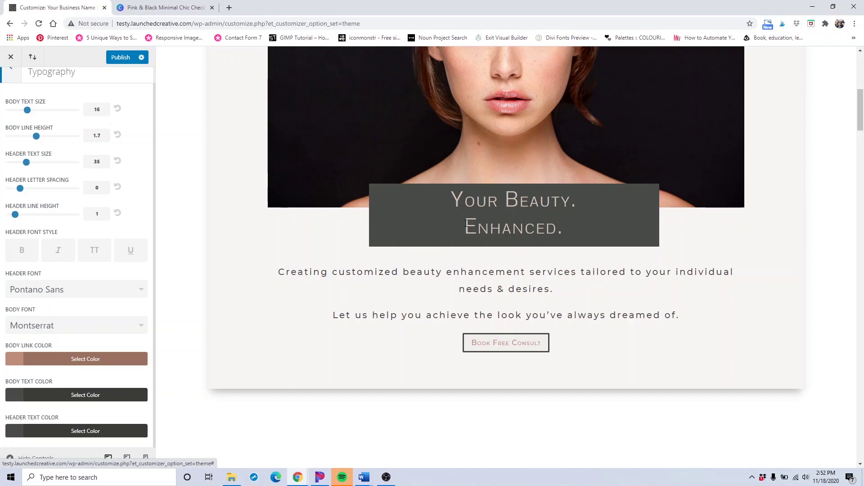
pyautogui.scroll(-8, 448, 338)
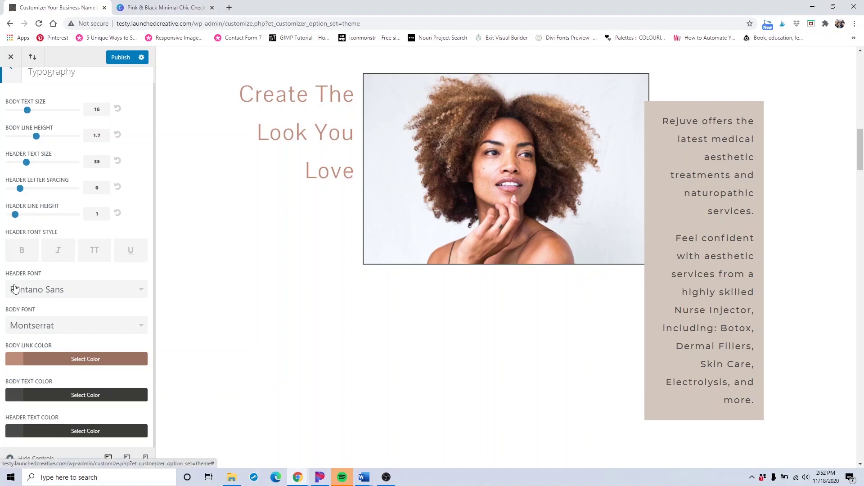
# - Change the header font from Pontano Sans to Prata
pyautogui.click(51, 300)
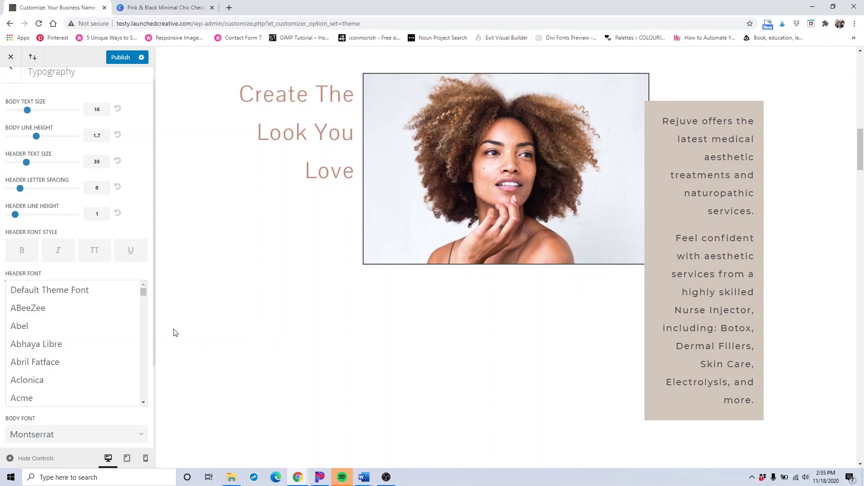
pyautogui.moveTo(143, 293); pyautogui.dragTo(131, 376)
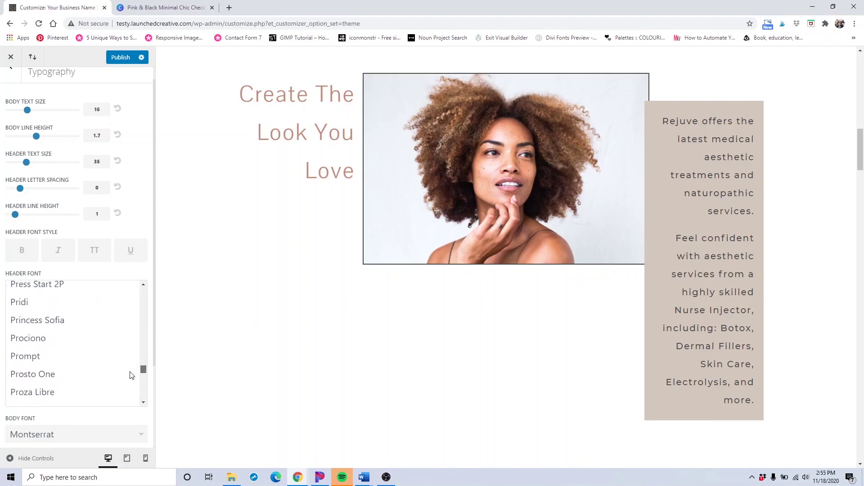
pyautogui.scroll(3, 107, 363)
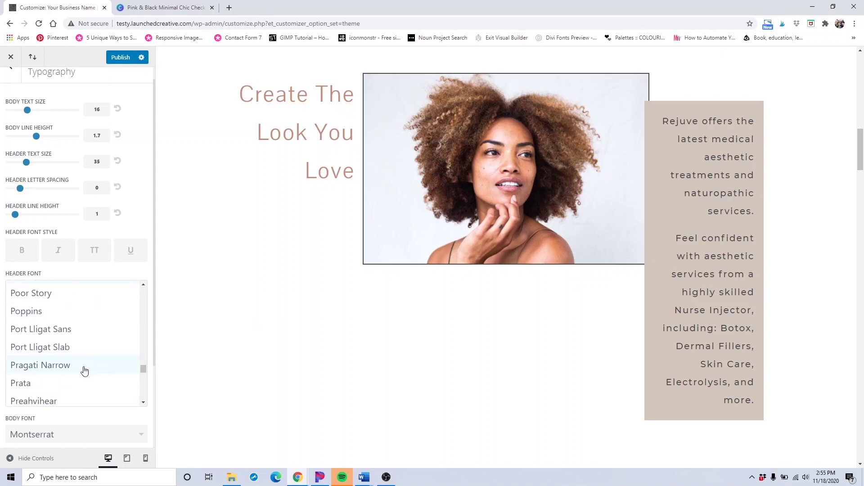
pyautogui.click(68, 382)
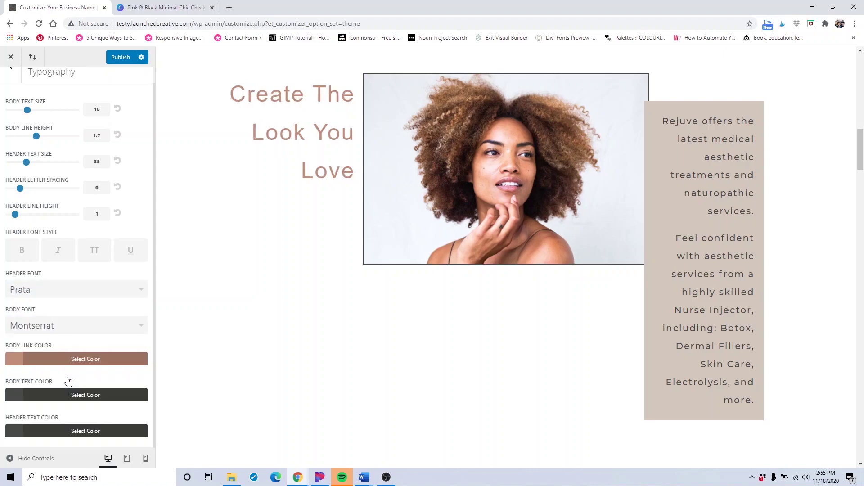
pyautogui.scroll(10, 289, 351)
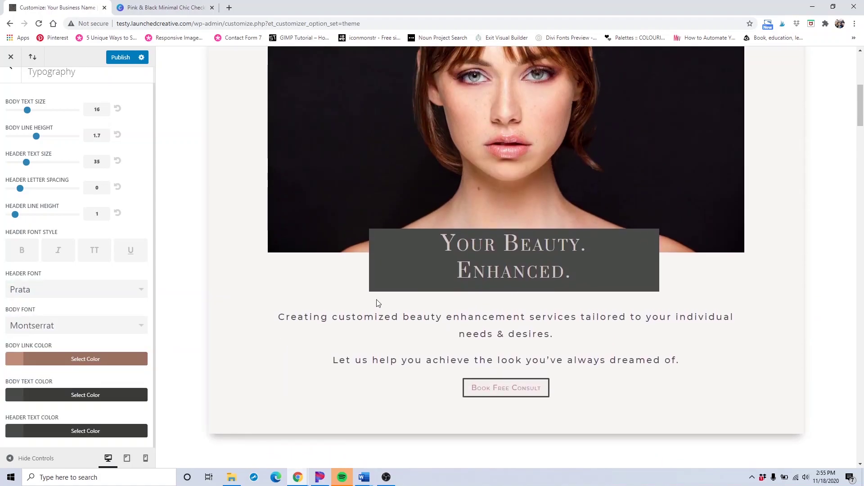
pyautogui.scroll(-20, 452, 266)
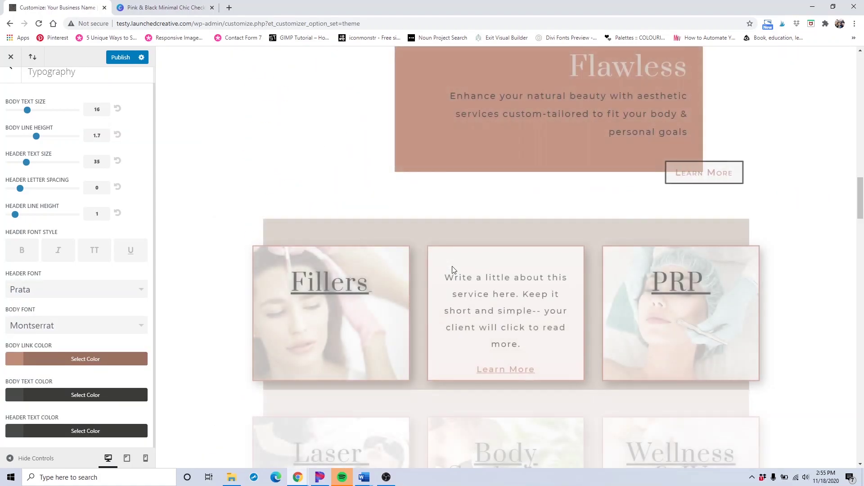
pyautogui.scroll(6, 357, 236)
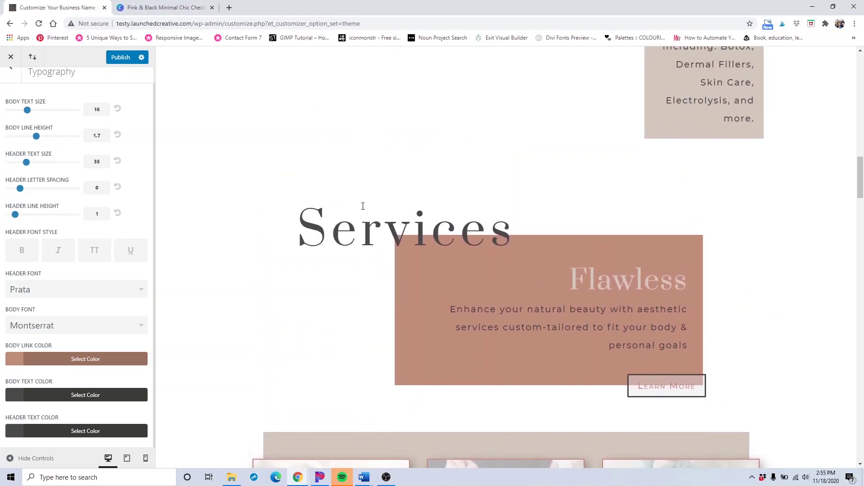
pyautogui.scroll(-15, 357, 237)
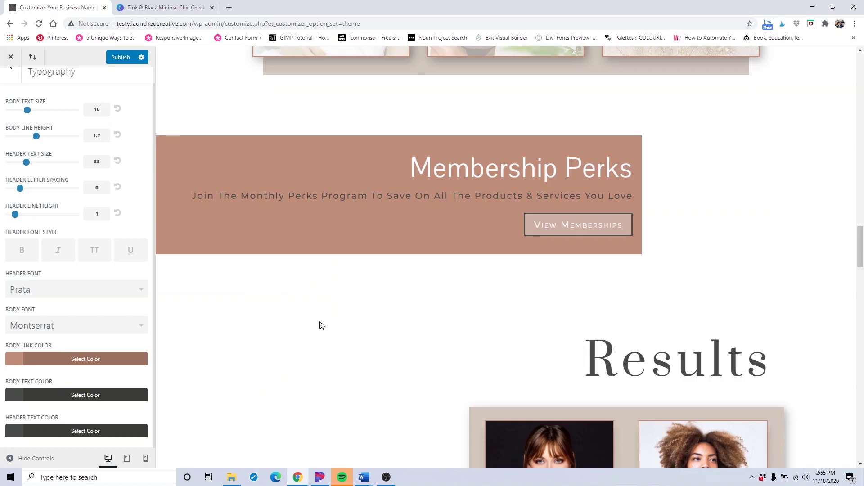
pyautogui.scroll(12, 320, 325)
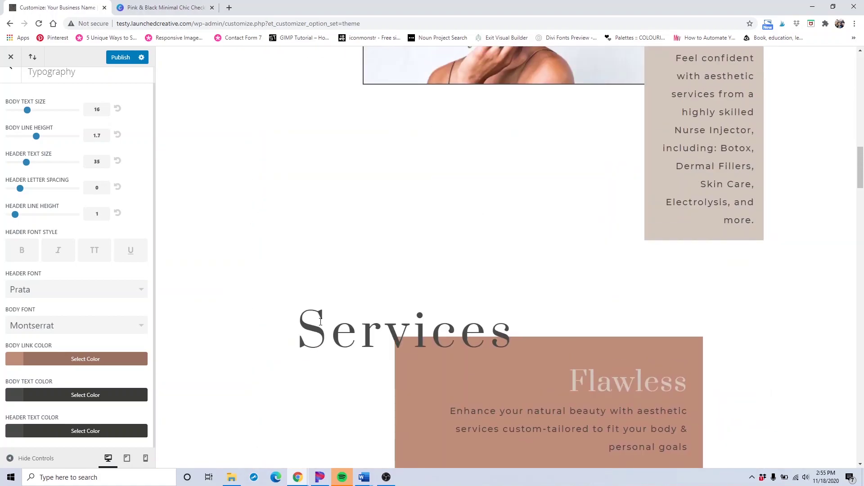
# - Change the body font from Montserrat to Quicksand
pyautogui.click(49, 327)
pyautogui.moveTo(144, 332); pyautogui.dragTo(122, 413)
pyautogui.scroll(-12, 122, 413)
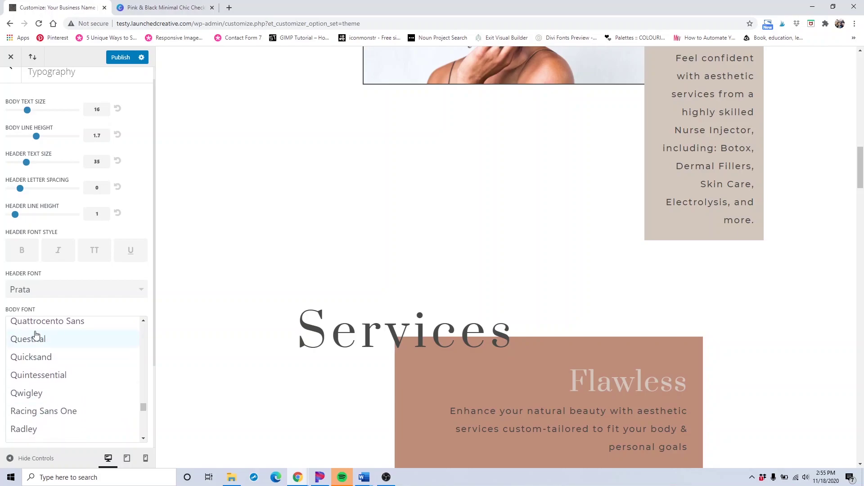
pyautogui.click(18, 357)
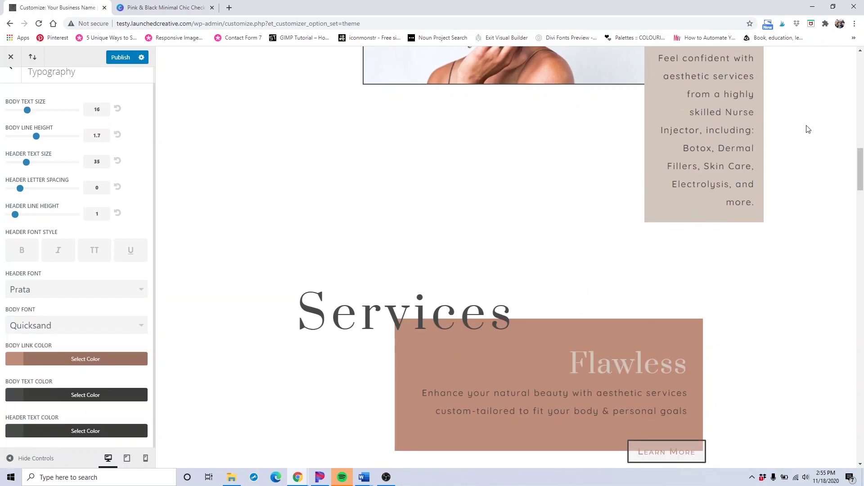
pyautogui.scroll(10, 704, 158)
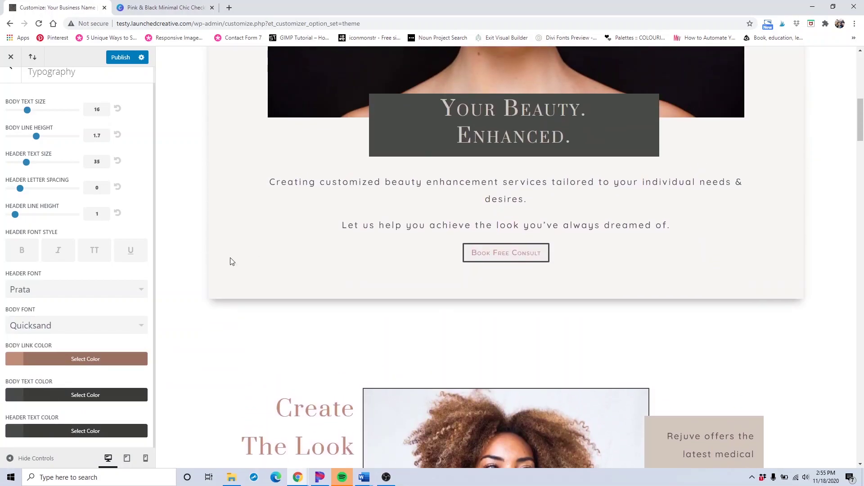
pyautogui.scroll(1, 115, 194)
pyautogui.scroll(-1, 108, 212)
# - Set the body link colour to the pink #d4afb9 swatch
pyautogui.click(21, 359)
pyautogui.scroll(-1, 46, 373)
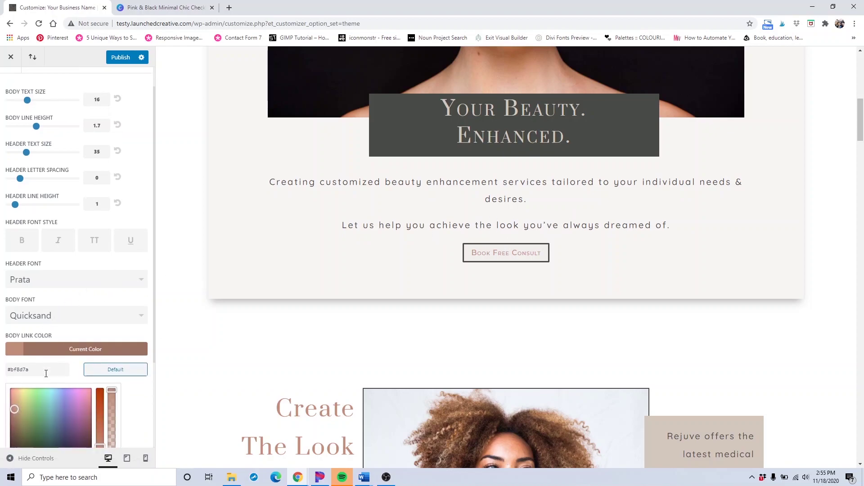
pyautogui.scroll(-3, 46, 369)
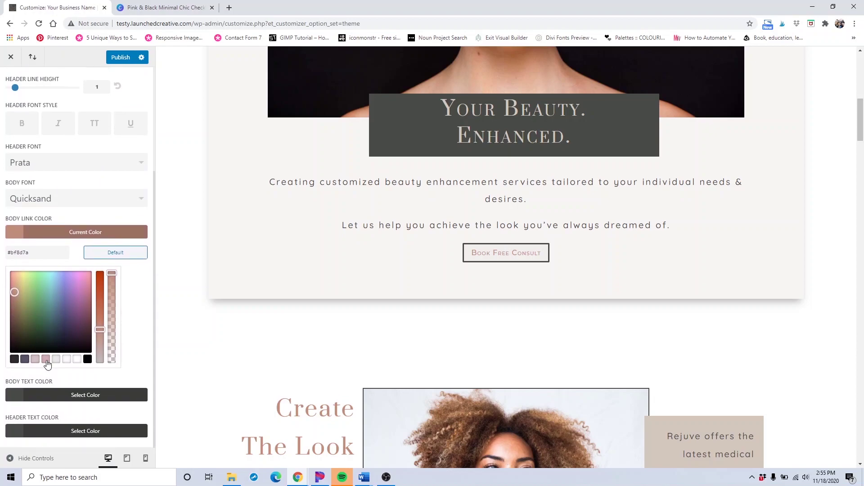
pyautogui.click(46, 360)
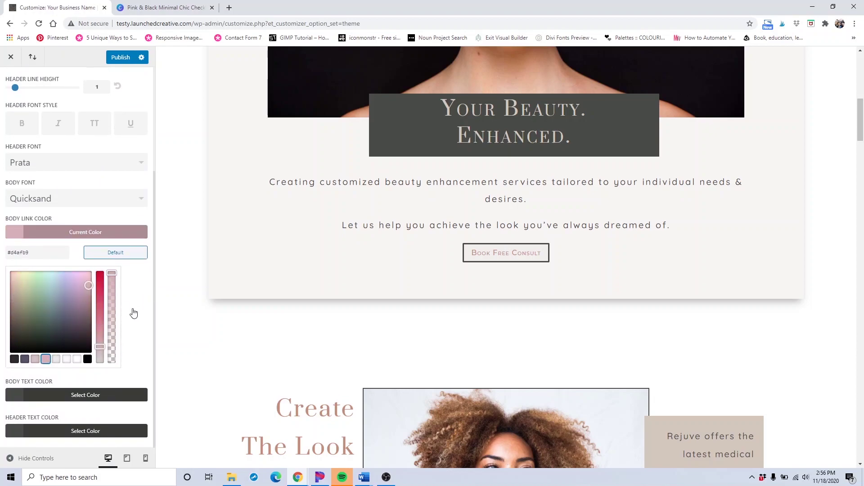
# - Darken the body text colour to #32292f
pyautogui.click(10, 397)
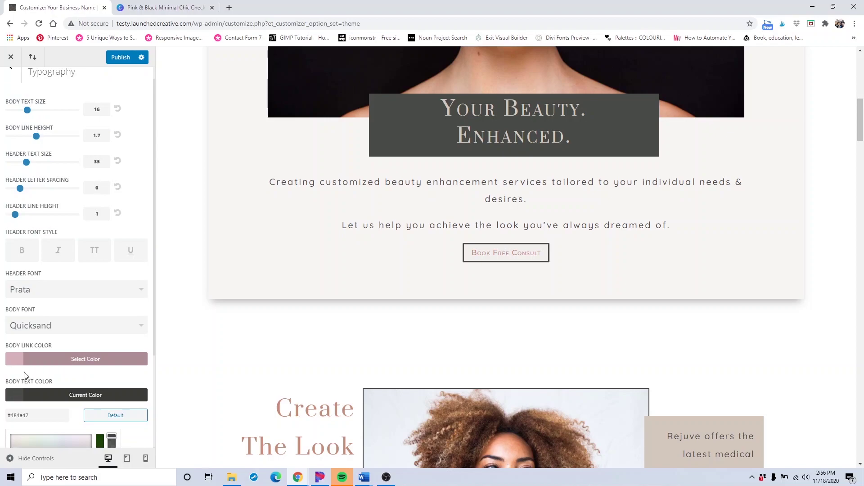
pyautogui.scroll(-3, 20, 411)
pyautogui.click(14, 395)
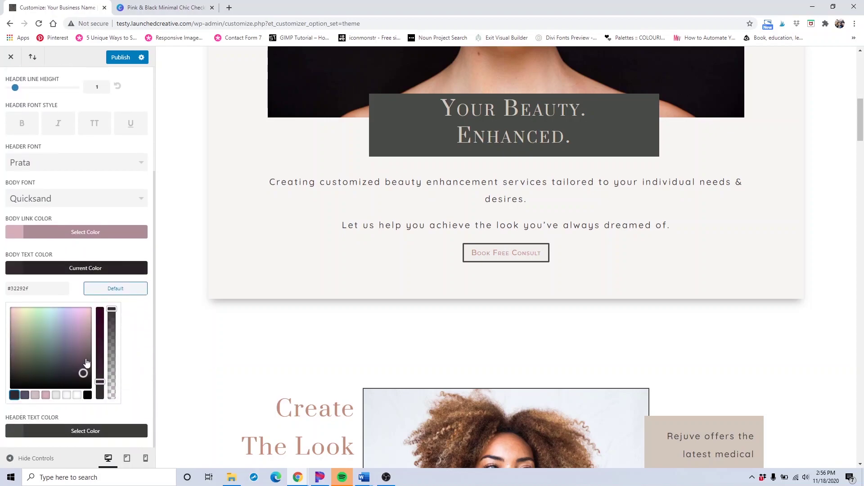
pyautogui.click(12, 432)
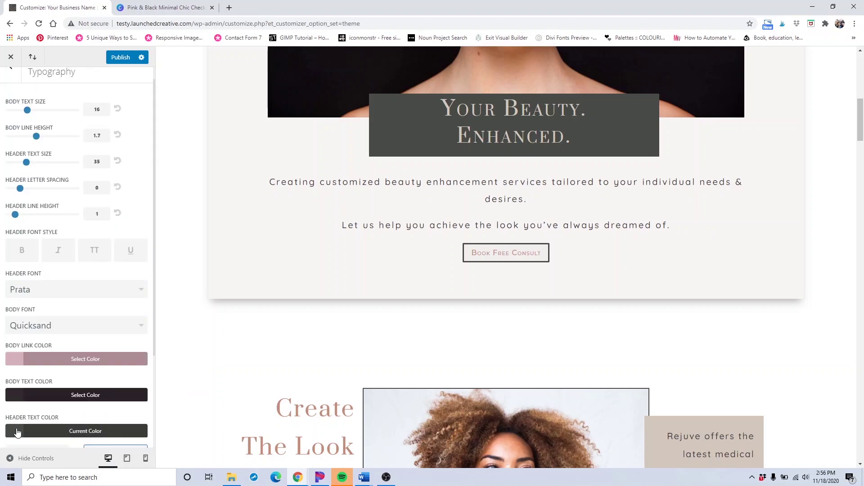
pyautogui.scroll(-3, 31, 419)
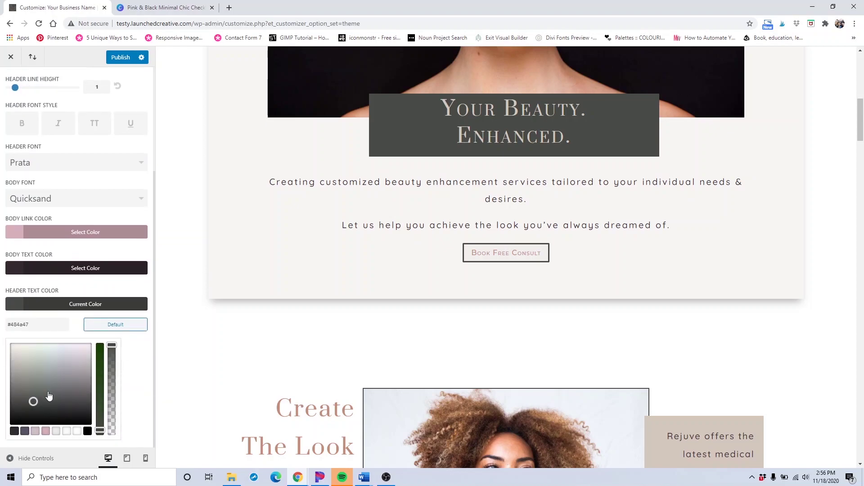
pyautogui.scroll(-10, 362, 329)
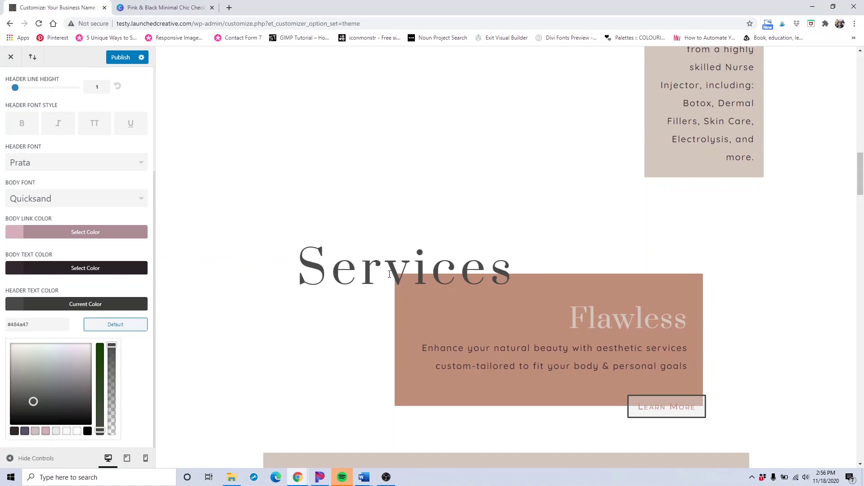
# - Try pink #d4afb9, then dark #575366, as the header text colour
pyautogui.click(45, 431)
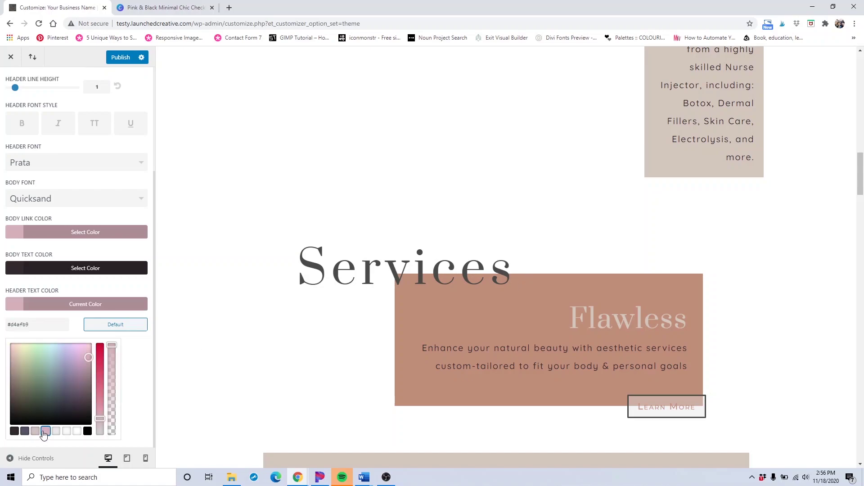
pyautogui.scroll(15, 357, 286)
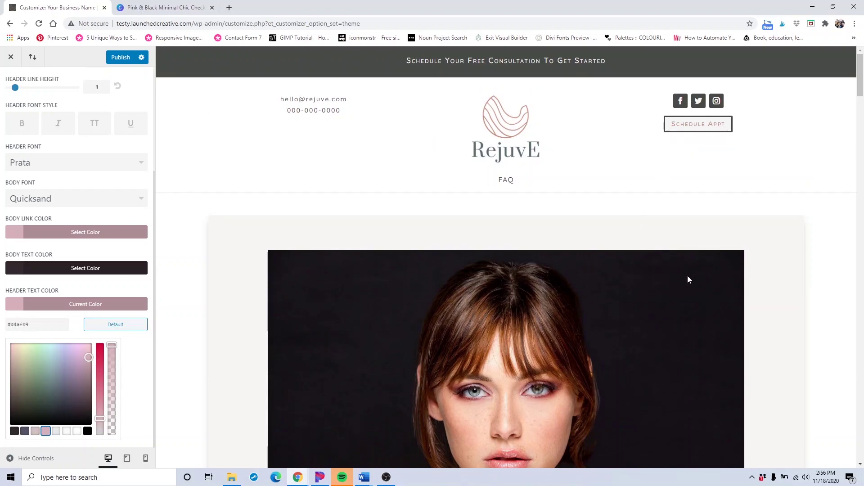
pyautogui.scroll(-12, 687, 280)
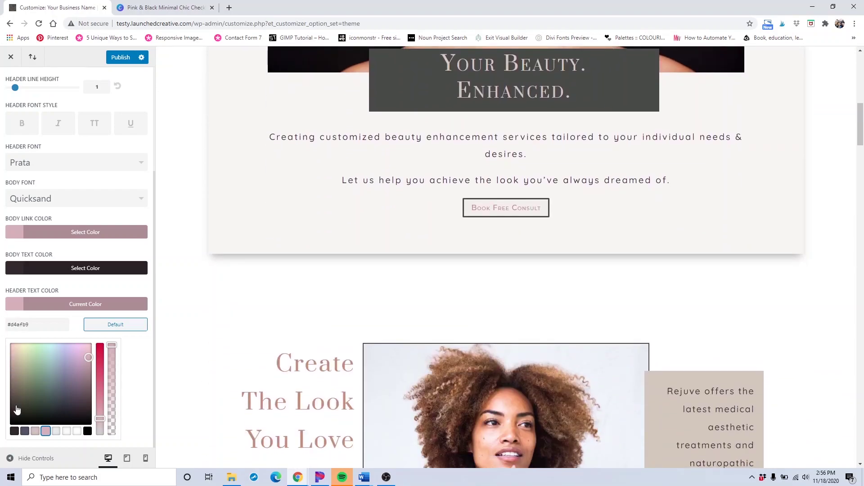
pyautogui.click(25, 430)
pyautogui.scroll(-11, 434, 352)
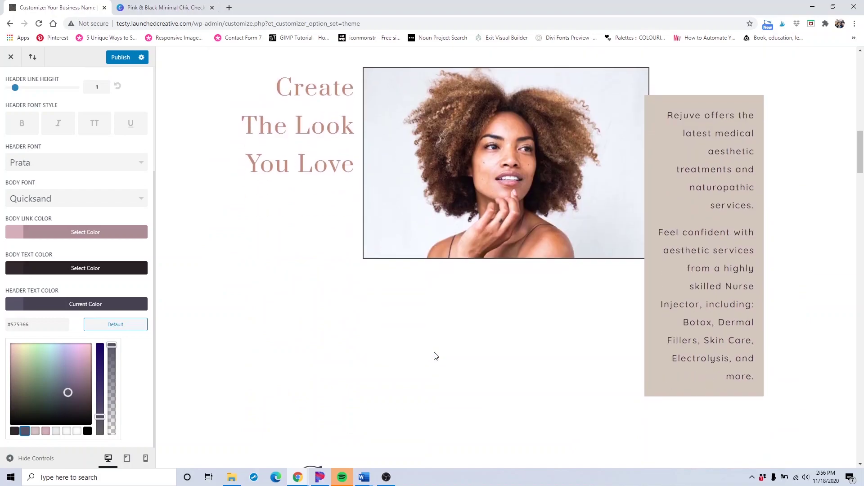
pyautogui.scroll(7, 434, 352)
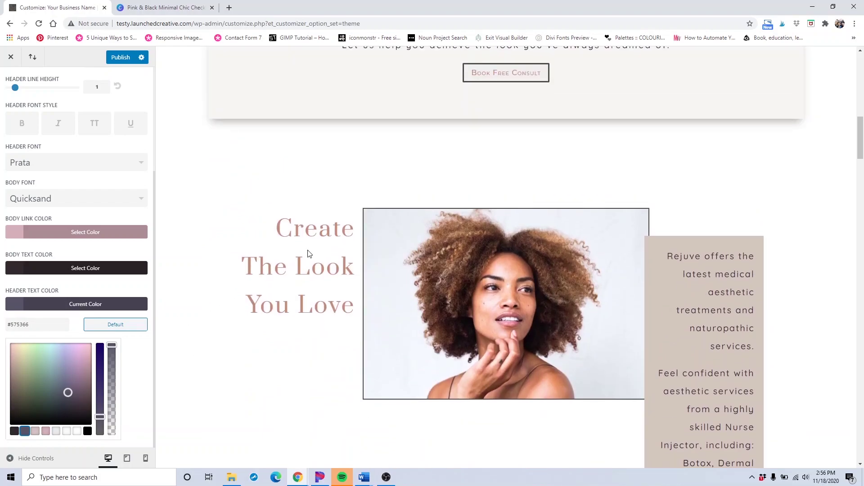
pyautogui.scroll(-18, 309, 254)
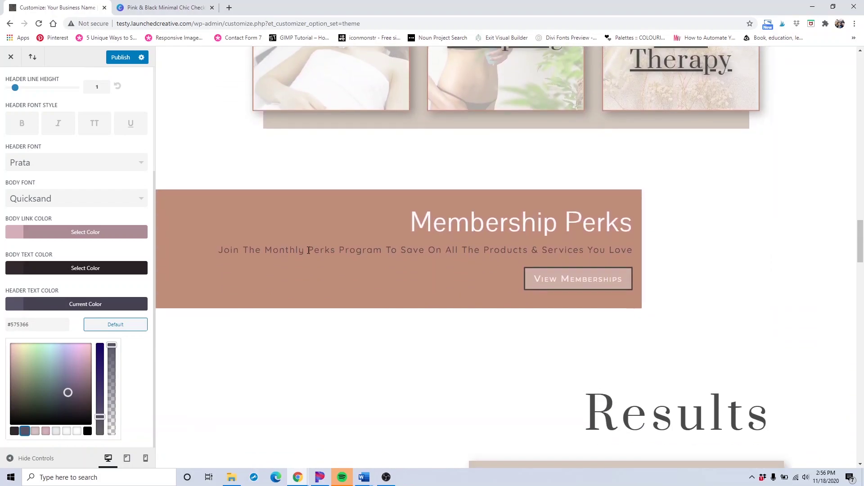
pyautogui.scroll(-3, 308, 251)
pyautogui.scroll(-4, 411, 287)
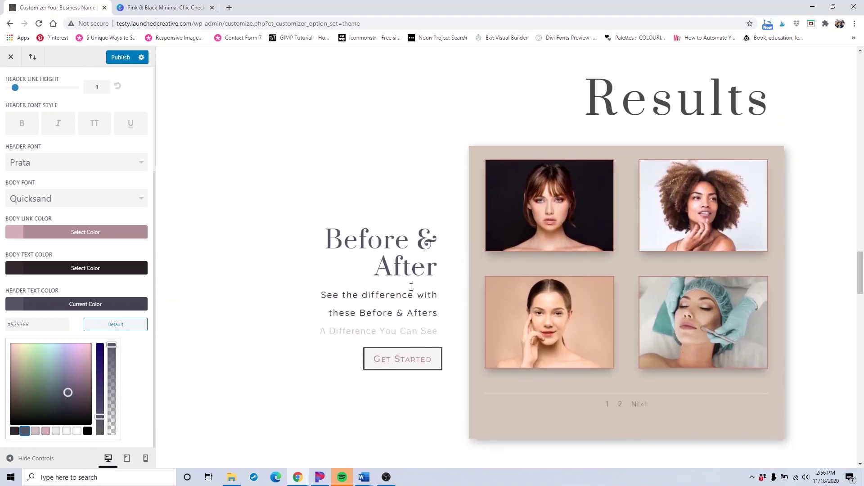
# - Settle the header text colour on the lighter pale pink #d3c1c3 instead of #d4afb9
pyautogui.click(45, 430)
pyautogui.scroll(1, 302, 378)
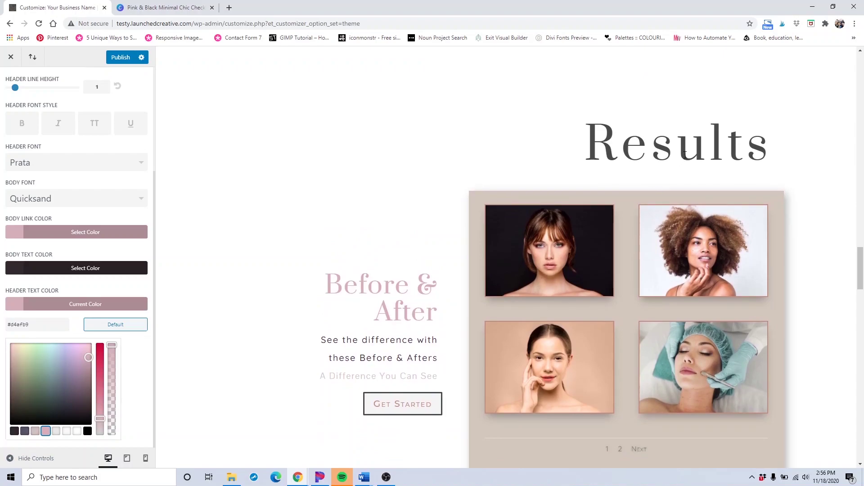
pyautogui.scroll(15, 685, 154)
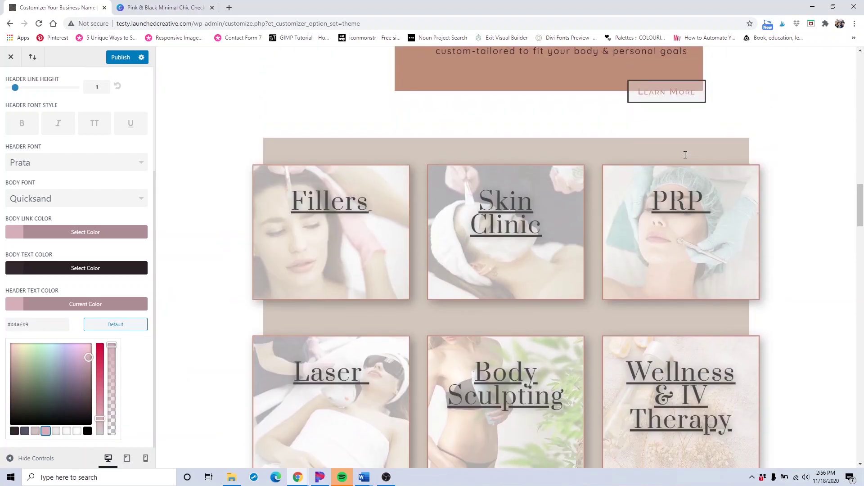
pyautogui.scroll(5, 685, 155)
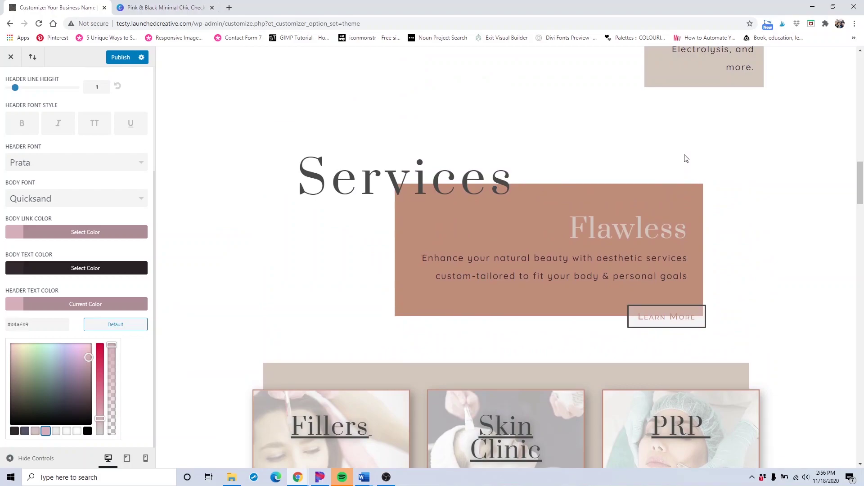
pyautogui.scroll(15, 685, 158)
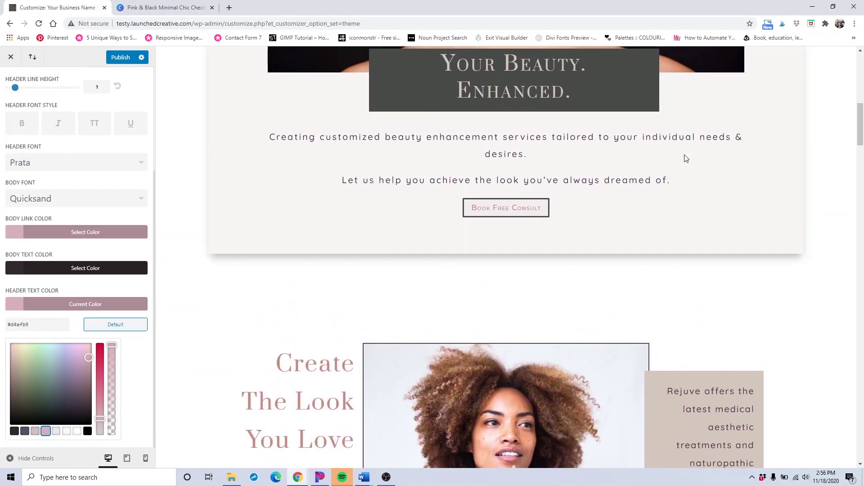
pyautogui.moveTo(860, 126); pyautogui.dragTo(859, 333)
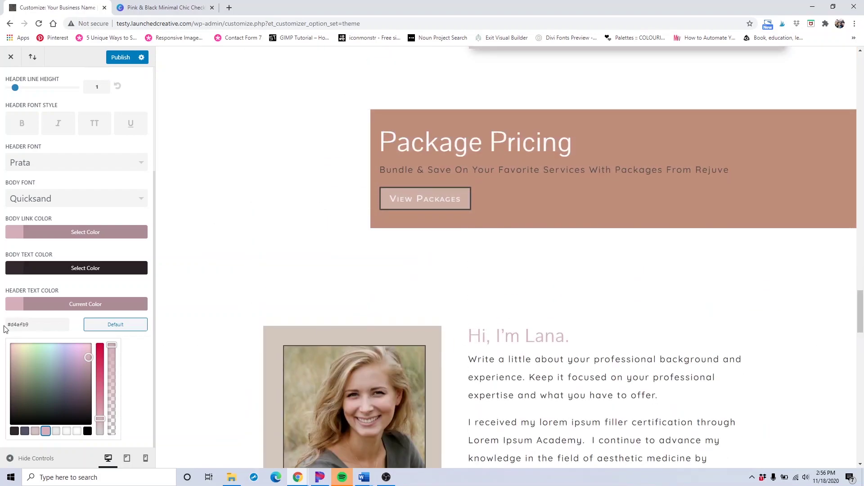
pyautogui.scroll(6, 601, 314)
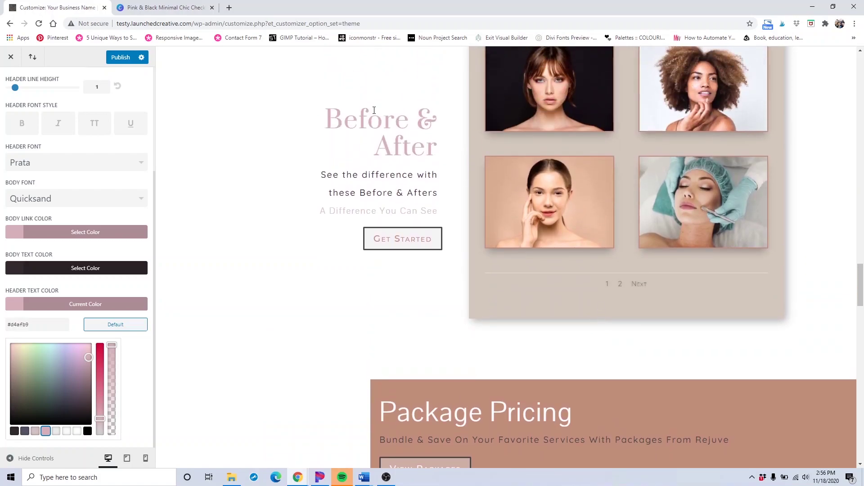
pyautogui.click(34, 432)
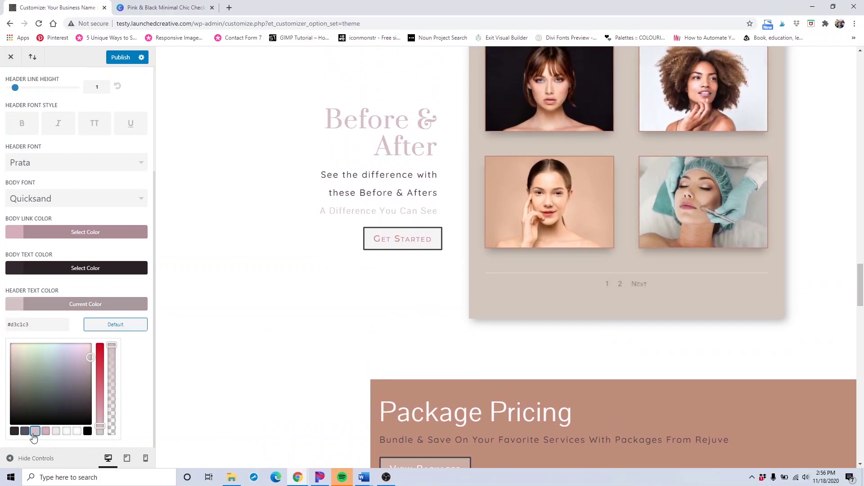
pyautogui.scroll(-4, 259, 370)
pyautogui.scroll(-3, 259, 370)
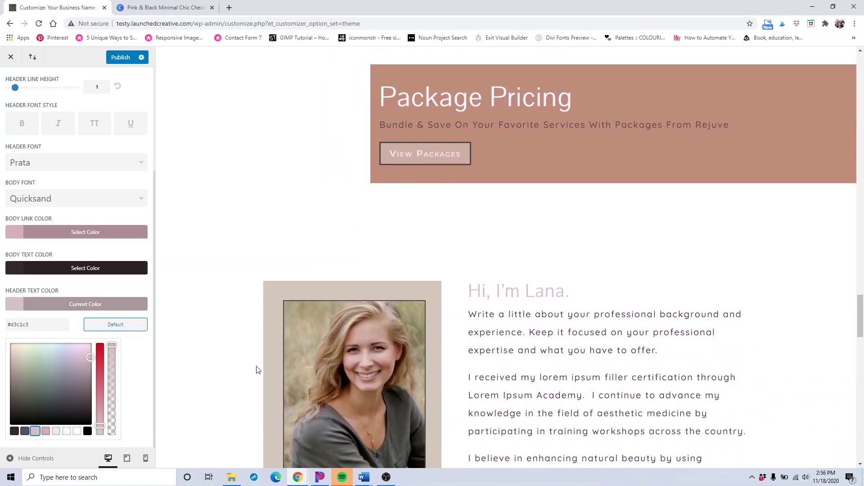
pyautogui.scroll(3, 258, 368)
pyautogui.scroll(1, 84, 169)
pyautogui.scroll(-1, 85, 168)
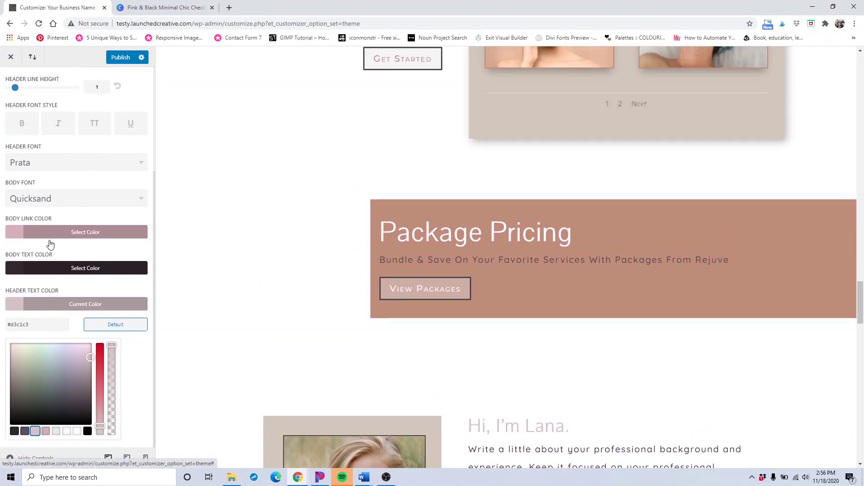
pyautogui.scroll(6, 278, 241)
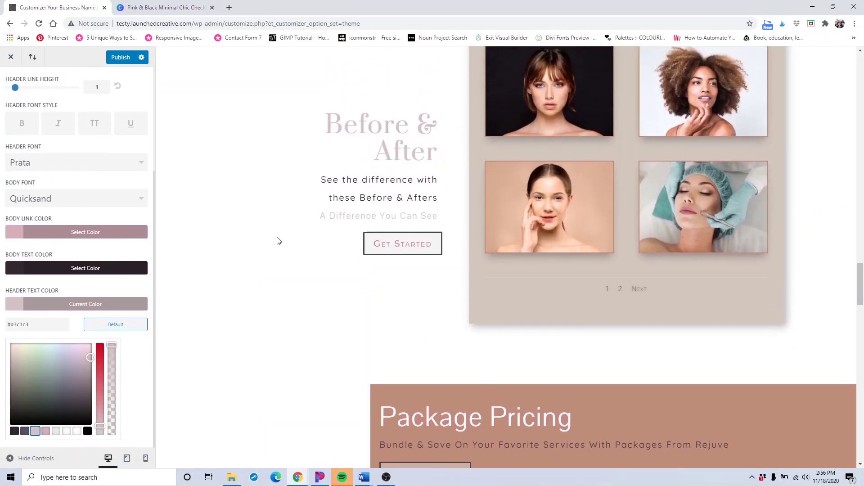
pyautogui.scroll(2, 596, 213)
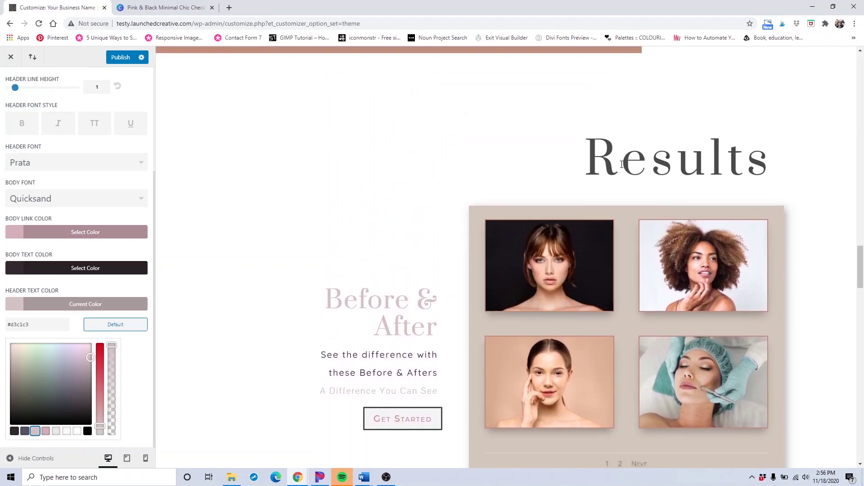
pyautogui.scroll(4, 634, 164)
pyautogui.scroll(4, 470, 145)
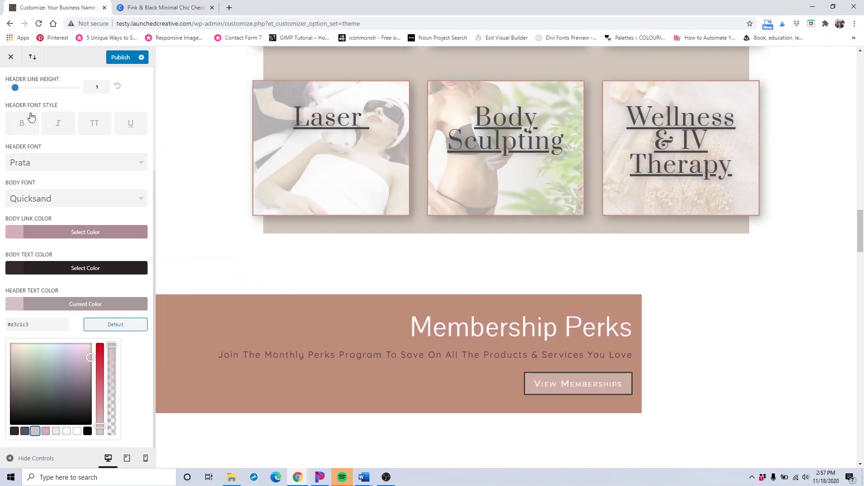
pyautogui.scroll(3, 31, 117)
# - Glance at the Background settings, then return to the root menu and go to Buttons
pyautogui.click(10, 82)
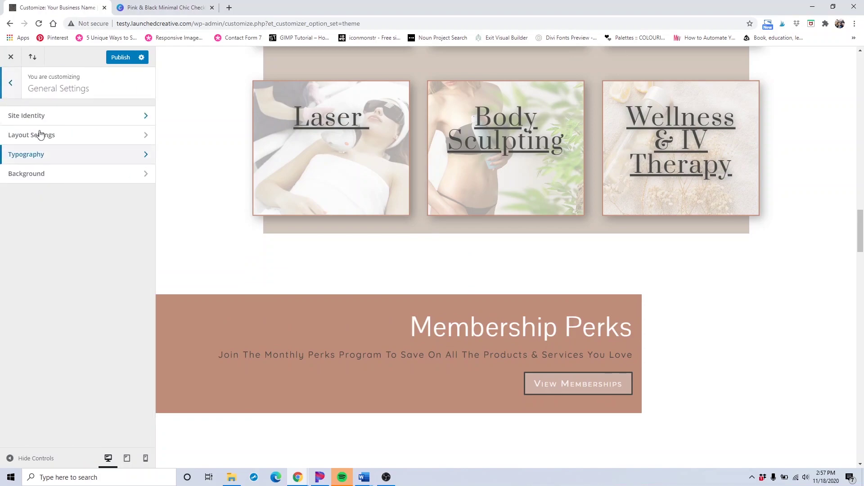
pyautogui.click(58, 173)
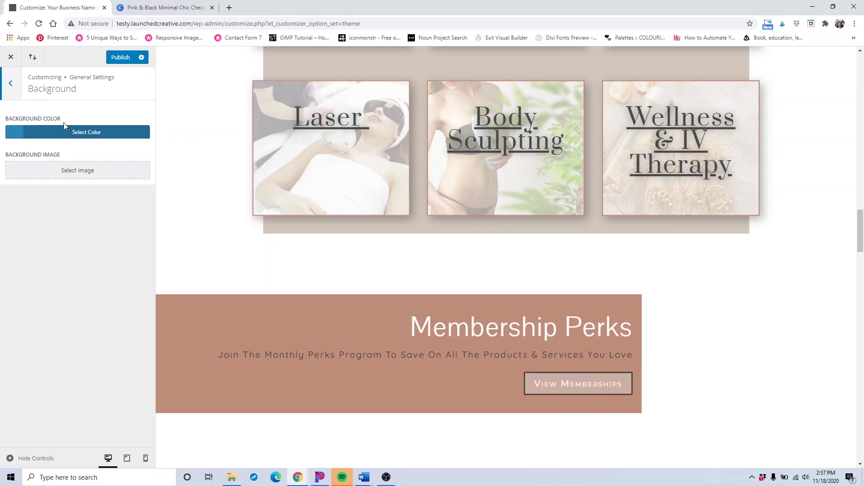
pyautogui.click(16, 93)
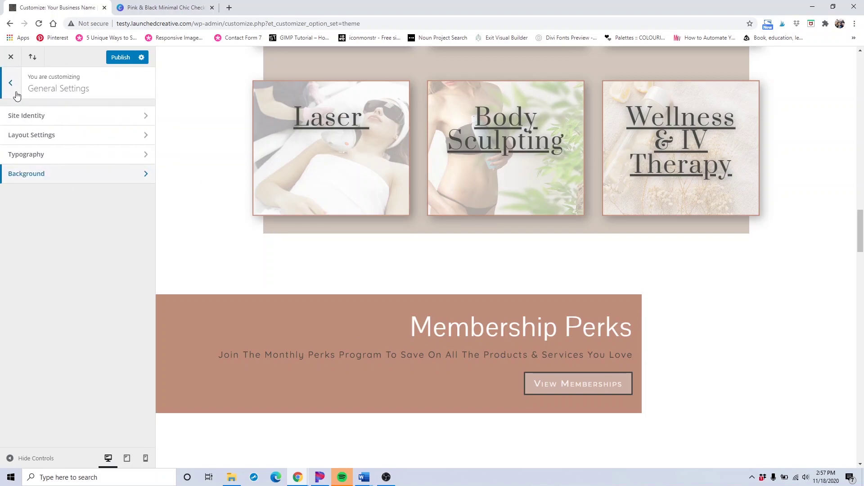
pyautogui.click(17, 93)
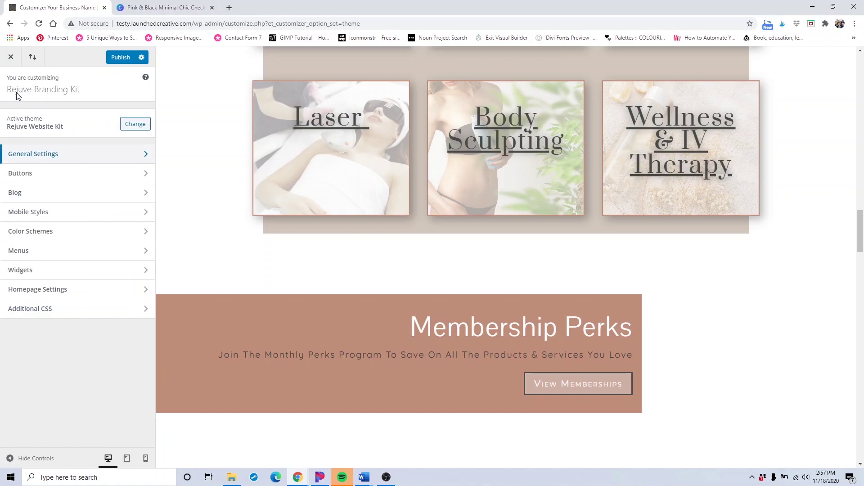
pyautogui.click(91, 178)
# - In Buttons Style, set the button text colour to dark grey-purple #575366
pyautogui.scroll(10, 286, 251)
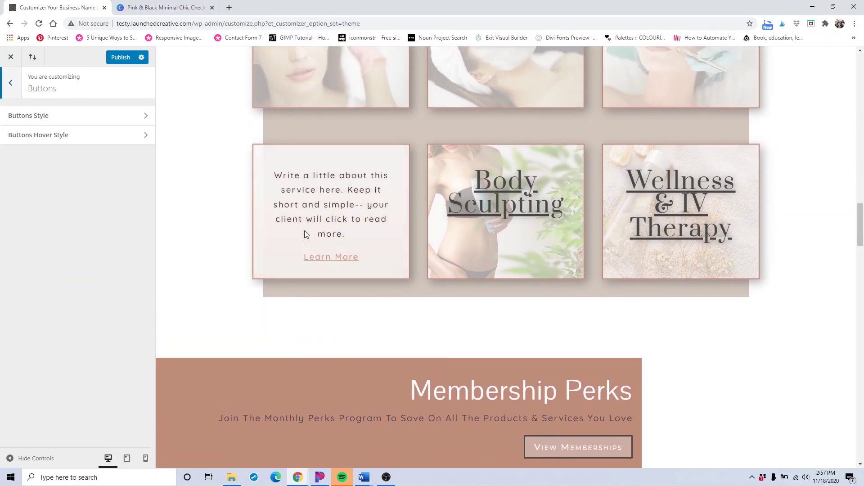
pyautogui.scroll(11, 705, 298)
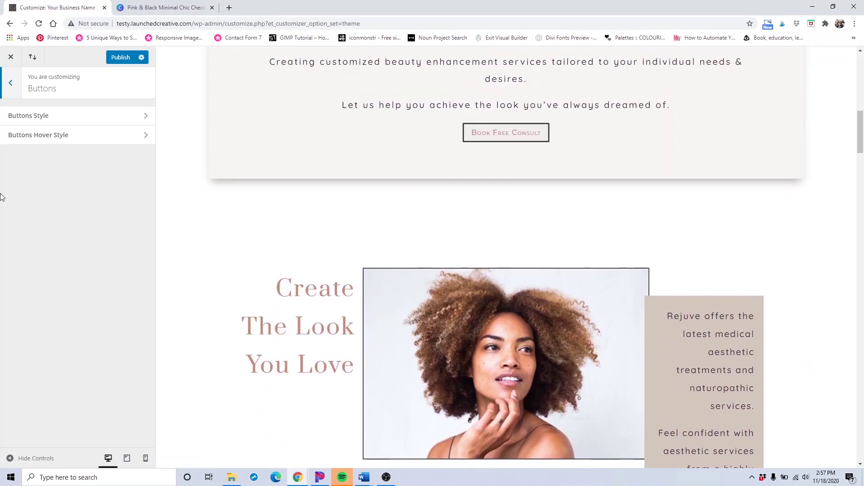
pyautogui.click(40, 116)
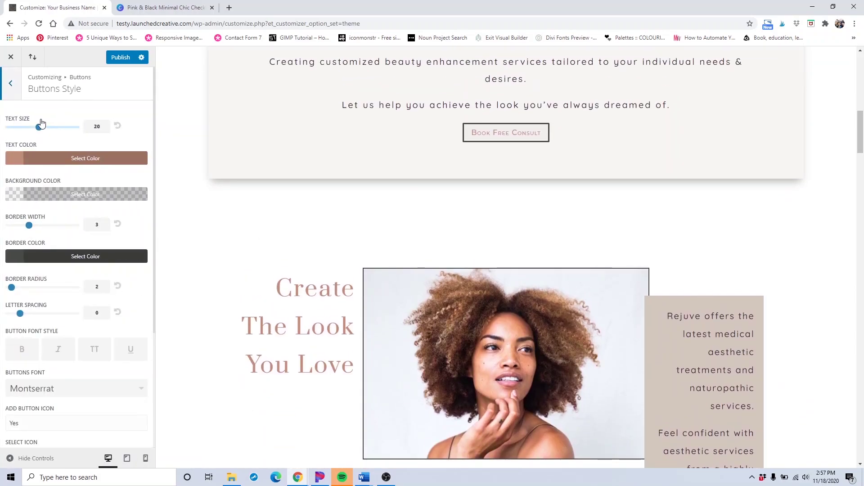
pyautogui.click(15, 160)
pyautogui.click(25, 285)
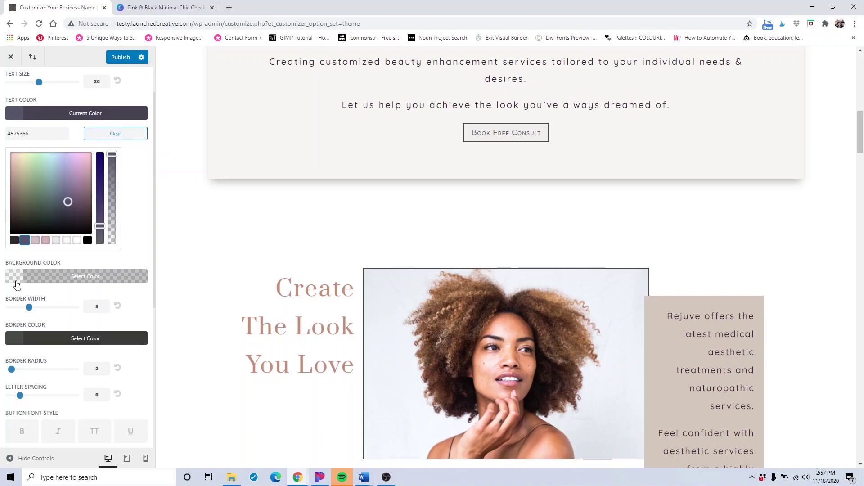
# - Give the button background a translucent pink tint, rgba(212,175,185,0.3)
pyautogui.click(17, 282)
pyautogui.click(25, 322)
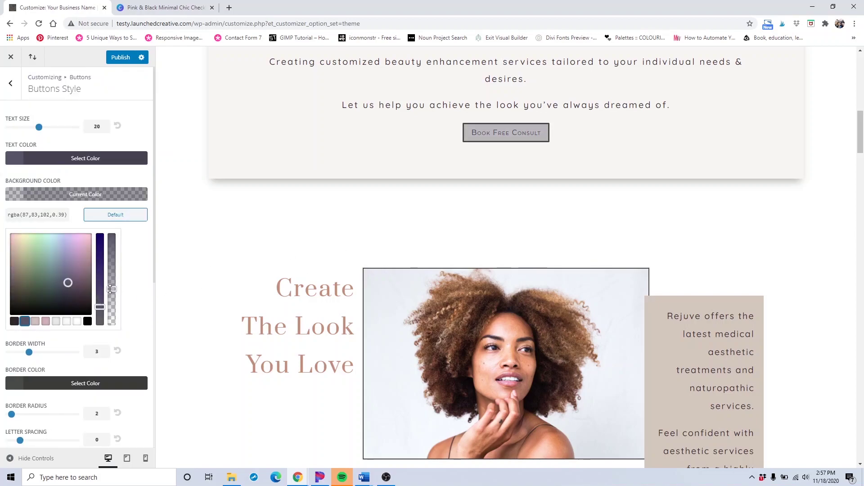
pyautogui.moveTo(112, 290)
pyautogui.mouseDown()
pyautogui.moveTo(121, 276)
pyautogui.moveTo(114, 247)
pyautogui.moveTo(122, 307)
pyautogui.moveTo(127, 300)
pyautogui.moveTo(118, 292)
pyautogui.mouseUp()
pyautogui.click(45, 321)
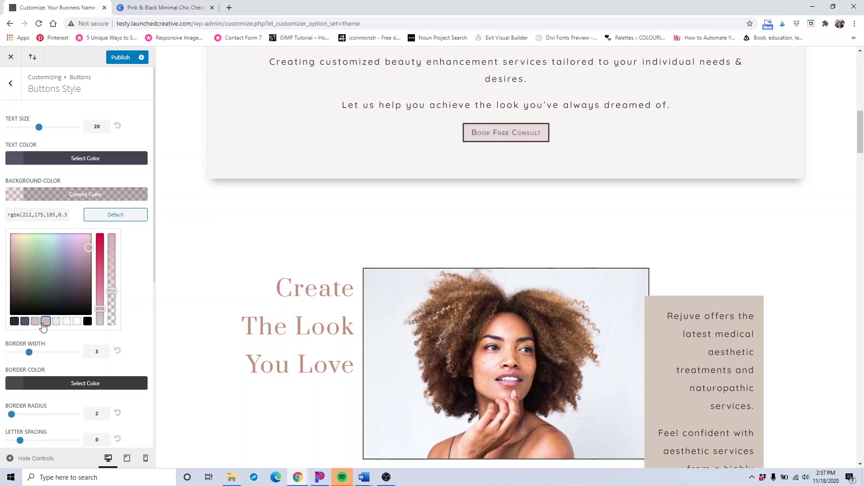
pyautogui.moveTo(112, 290); pyautogui.dragTo(112, 297)
pyautogui.scroll(-20, 287, 280)
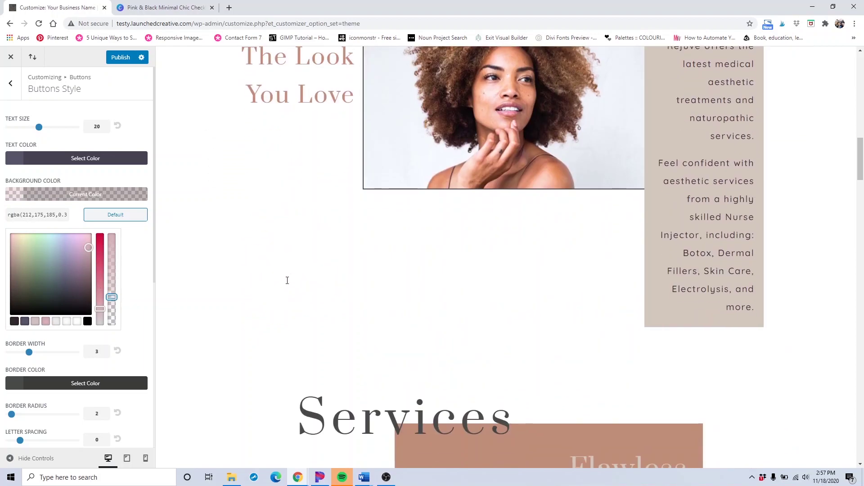
pyautogui.scroll(-5, 286, 280)
pyautogui.scroll(8, 287, 280)
pyautogui.scroll(12, 288, 284)
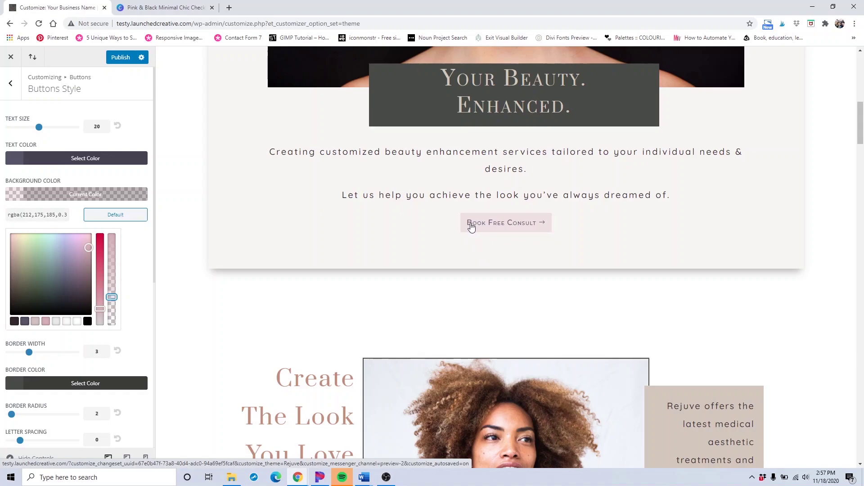
pyautogui.scroll(-4, 65, 312)
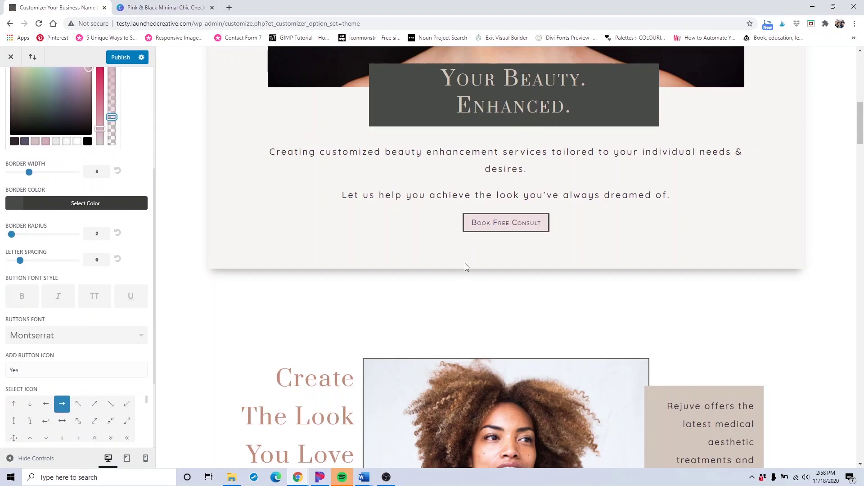
# - Leave button text plain: not bold, not uppercase, not underlined after trying each style
pyautogui.click(94, 295)
pyautogui.scroll(-2, 104, 297)
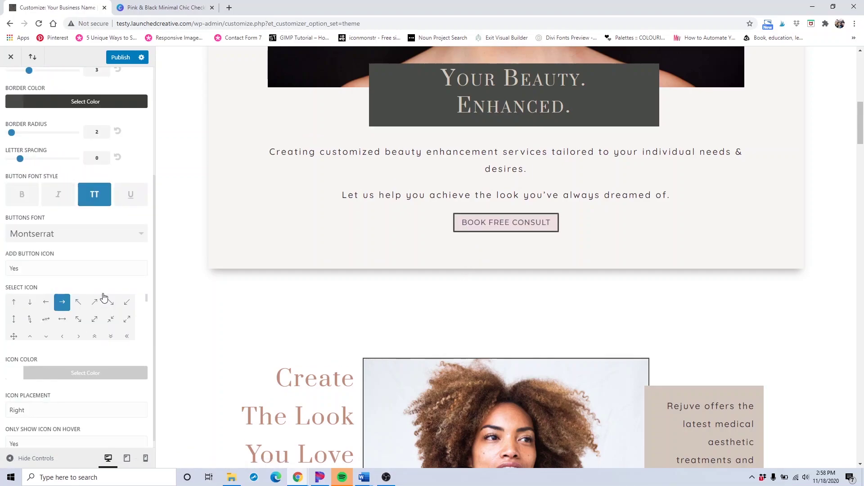
pyautogui.click(92, 203)
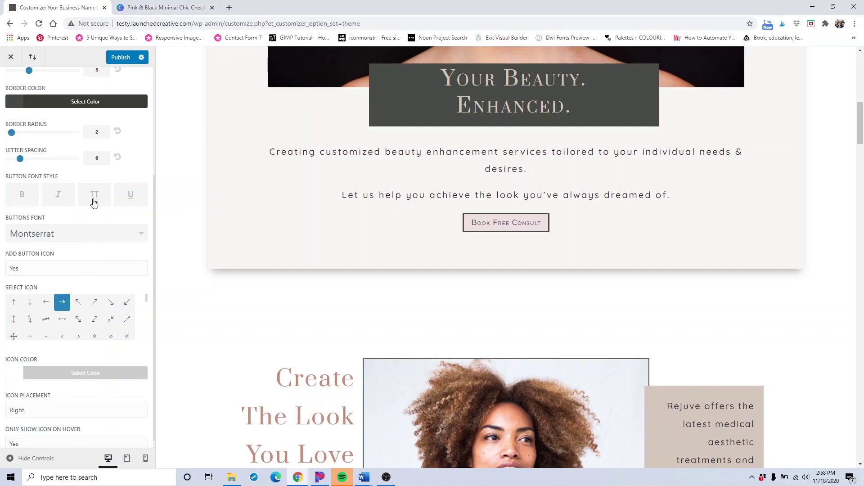
pyautogui.click(126, 200)
pyautogui.click(127, 200)
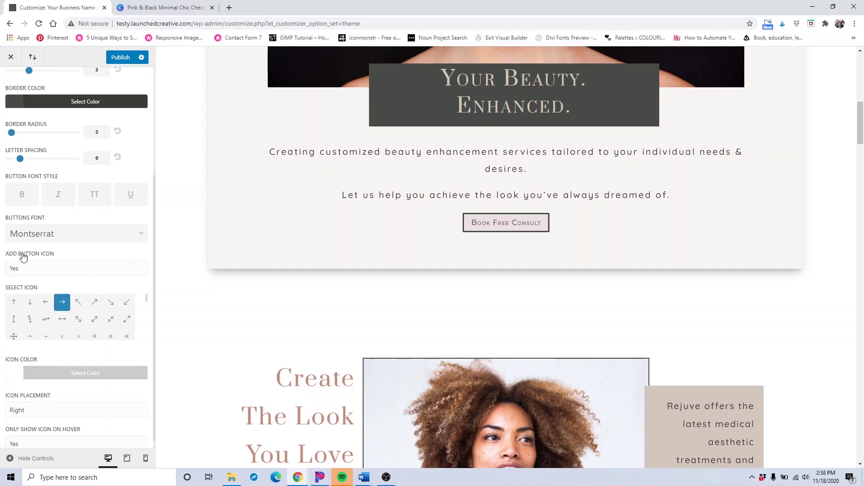
pyautogui.click(19, 199)
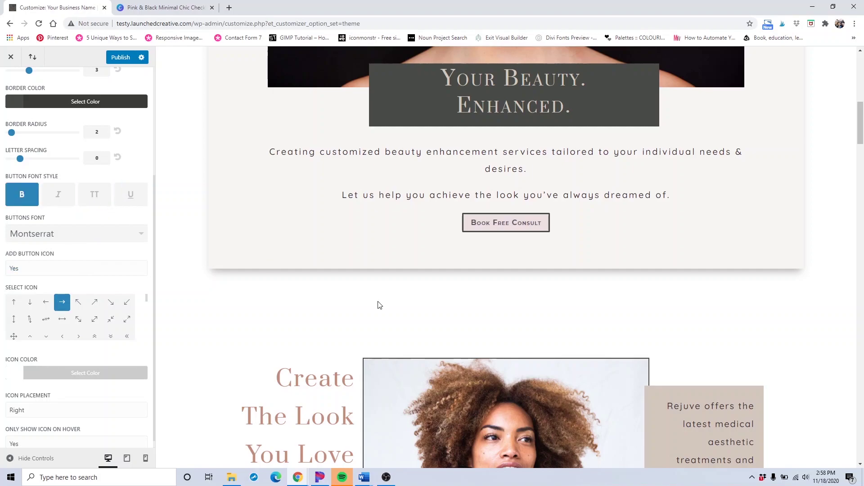
pyautogui.scroll(-14, 378, 304)
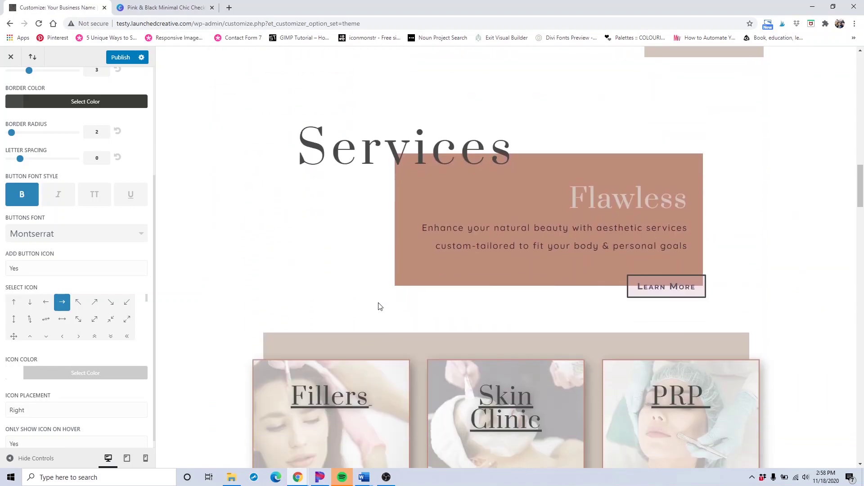
pyautogui.scroll(15, 378, 305)
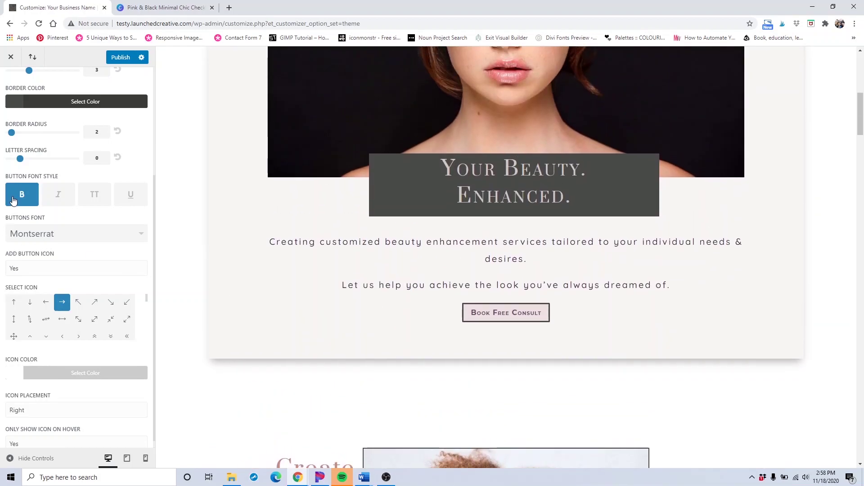
pyautogui.click(14, 200)
pyautogui.scroll(3, 21, 198)
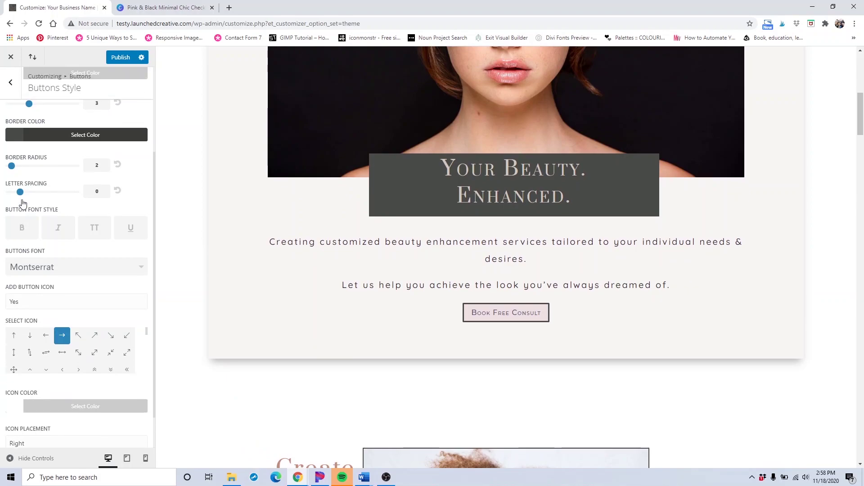
# - Set the button border colour to dark #32292f after trying pink
pyautogui.click(13, 260)
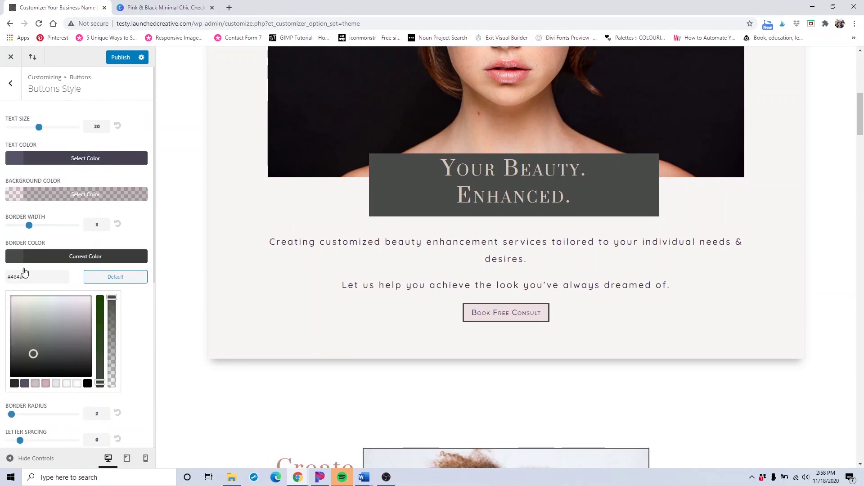
pyautogui.click(35, 385)
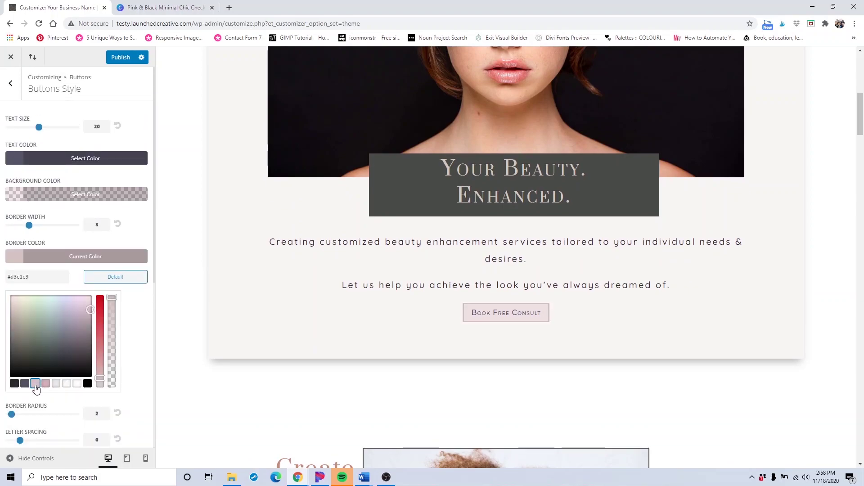
pyautogui.click(45, 385)
pyautogui.click(35, 384)
pyautogui.click(14, 384)
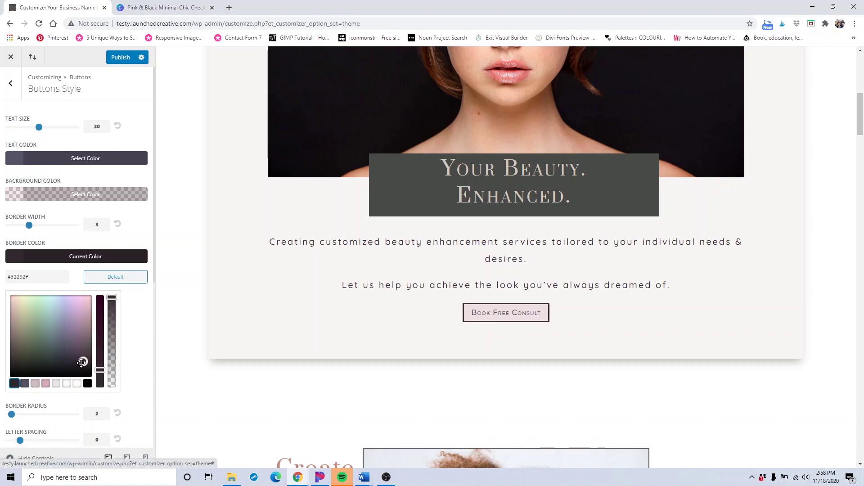
pyautogui.scroll(-5, 76, 321)
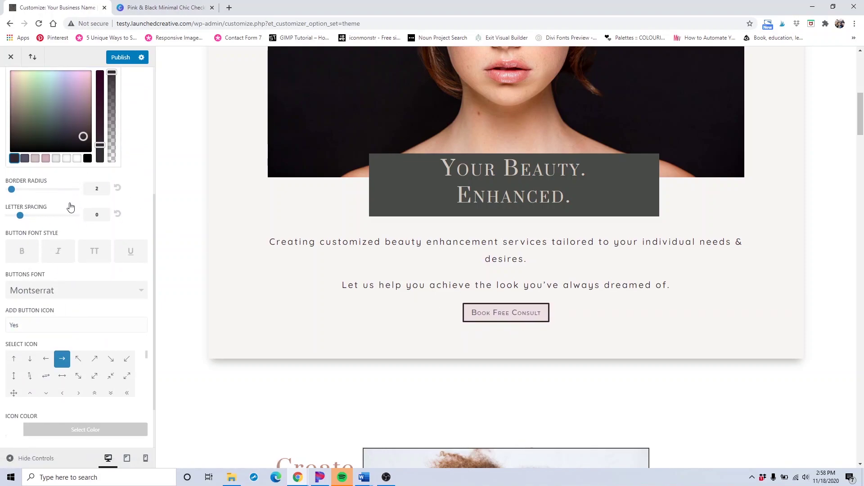
# - Set the button font to Quicksand
pyautogui.scroll(-1, 45, 283)
pyautogui.click(55, 249)
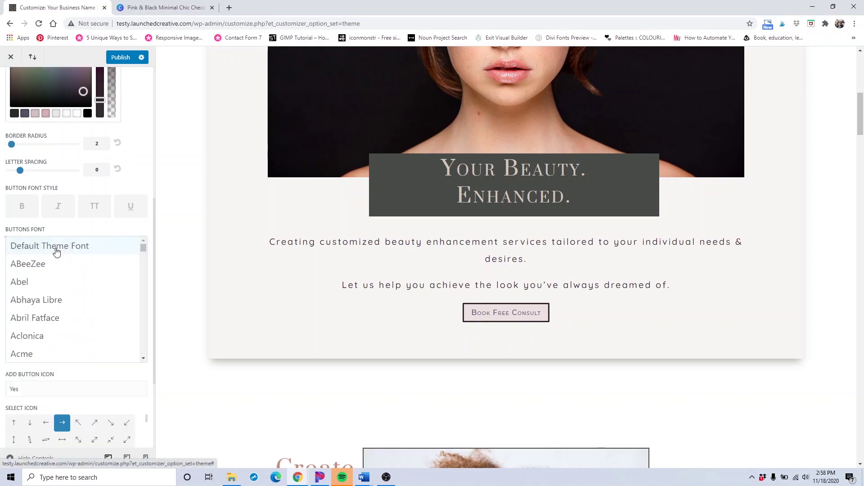
pyautogui.scroll(-3, 39, 283)
pyautogui.moveTo(143, 250); pyautogui.dragTo(137, 333)
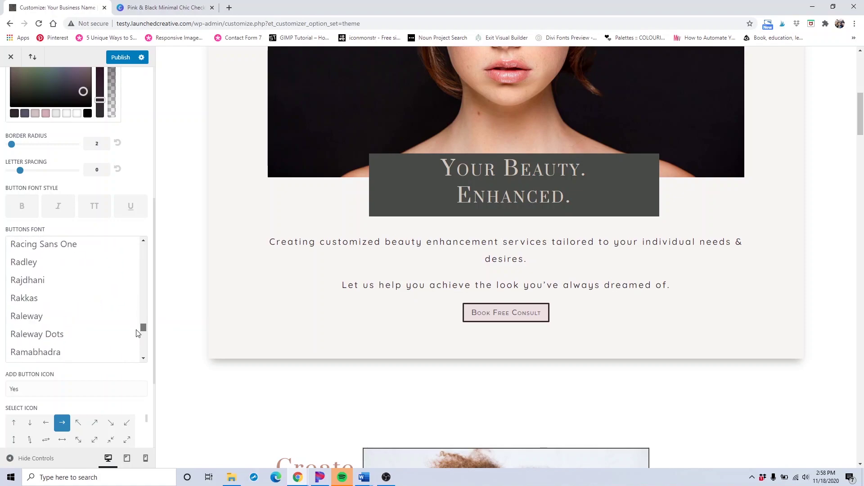
pyautogui.scroll(6, 96, 318)
pyautogui.scroll(-3, 37, 340)
pyautogui.click(36, 285)
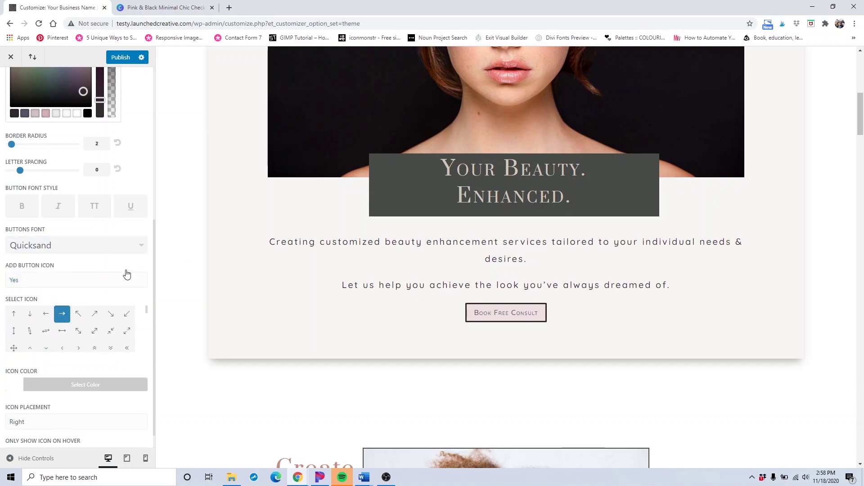
# - Keep the right-arrow button icon and colour it pink #d4afb9
pyautogui.scroll(-1, 126, 274)
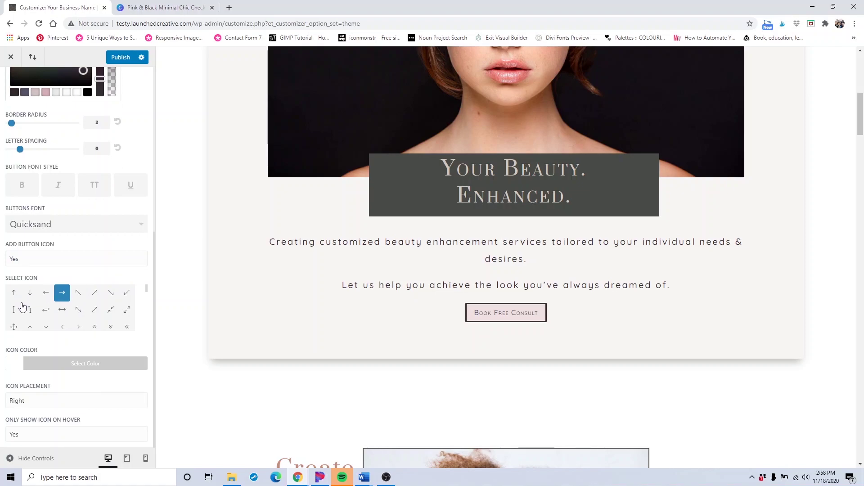
pyautogui.click(95, 294)
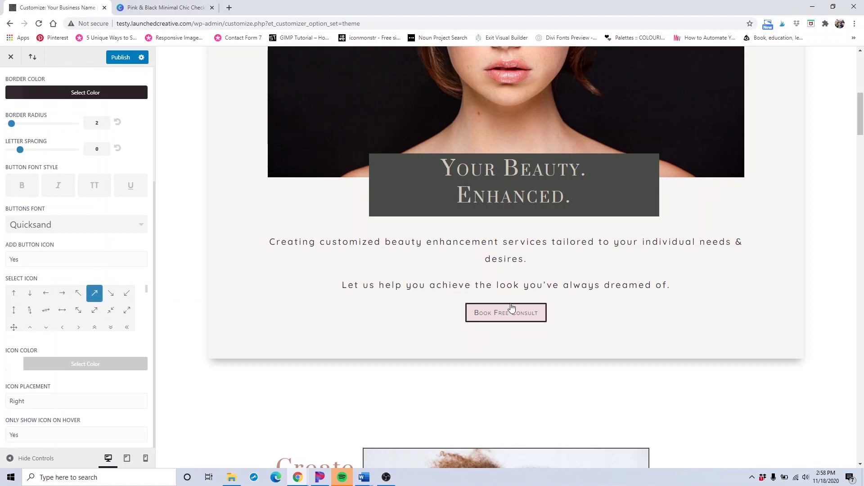
pyautogui.click(62, 293)
pyautogui.scroll(-10, 97, 313)
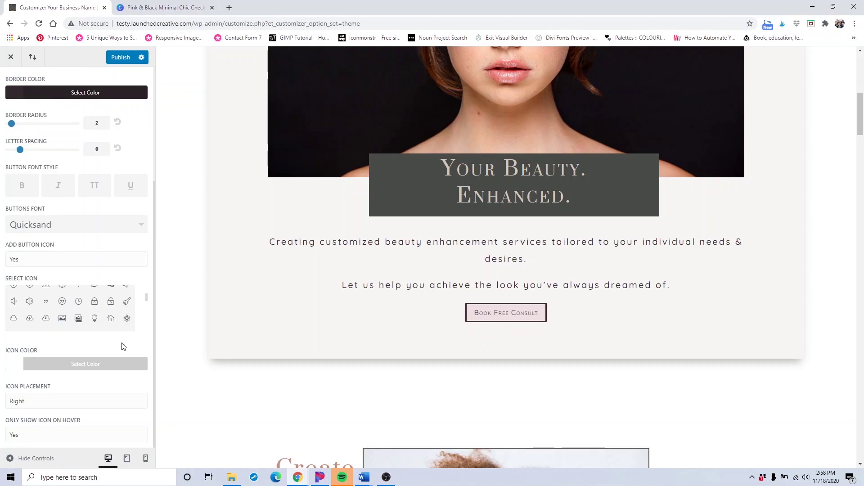
pyautogui.click(14, 371)
pyautogui.scroll(-3, 67, 412)
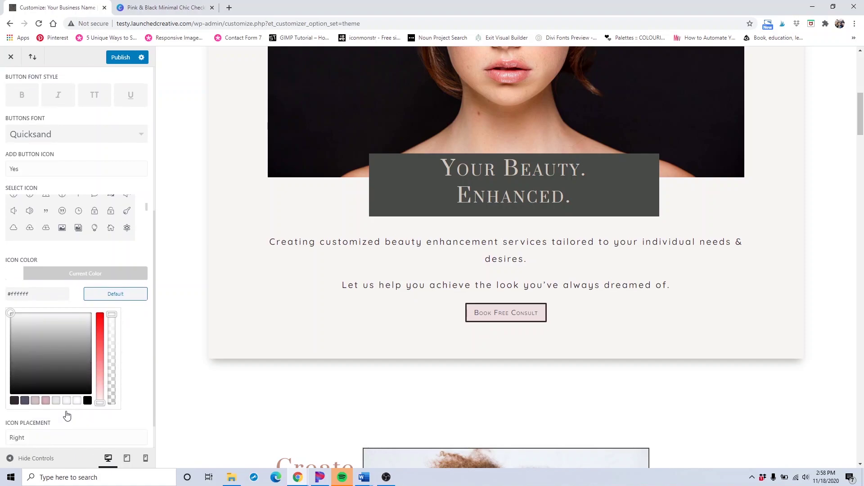
pyautogui.click(45, 365)
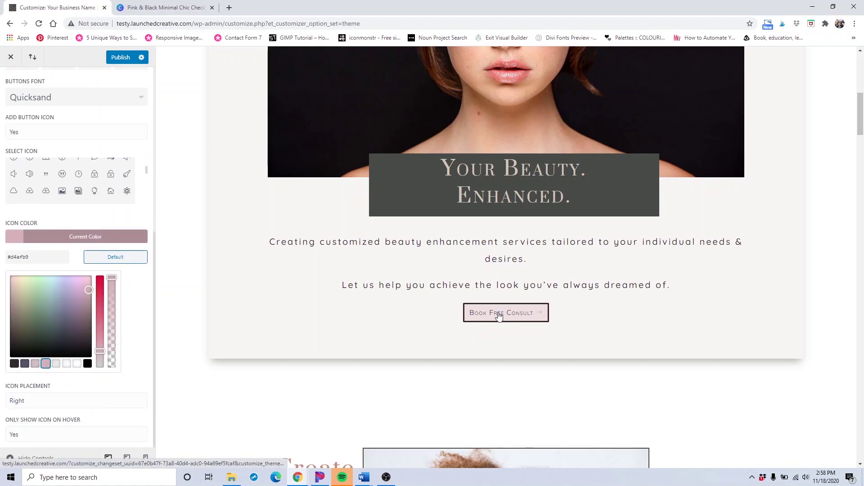
pyautogui.scroll(7, 130, 246)
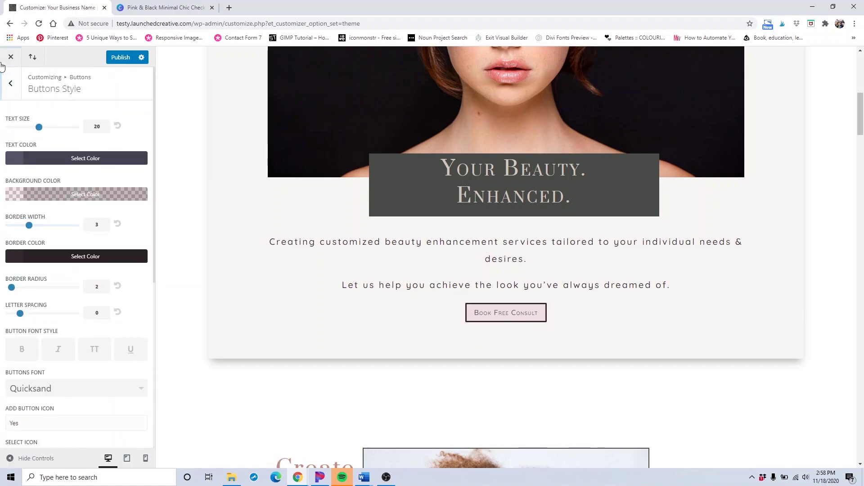
pyautogui.click(9, 82)
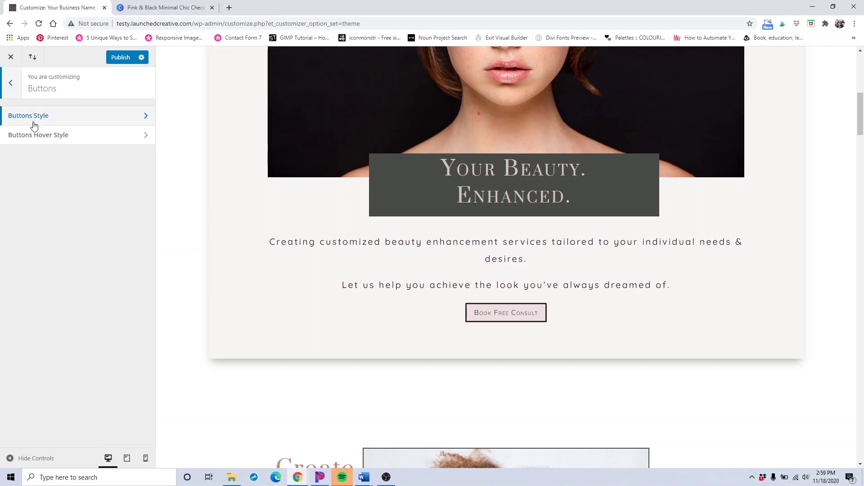
# - Give the button hover background a faint translucent dark grey tint instead of pink
pyautogui.click(41, 137)
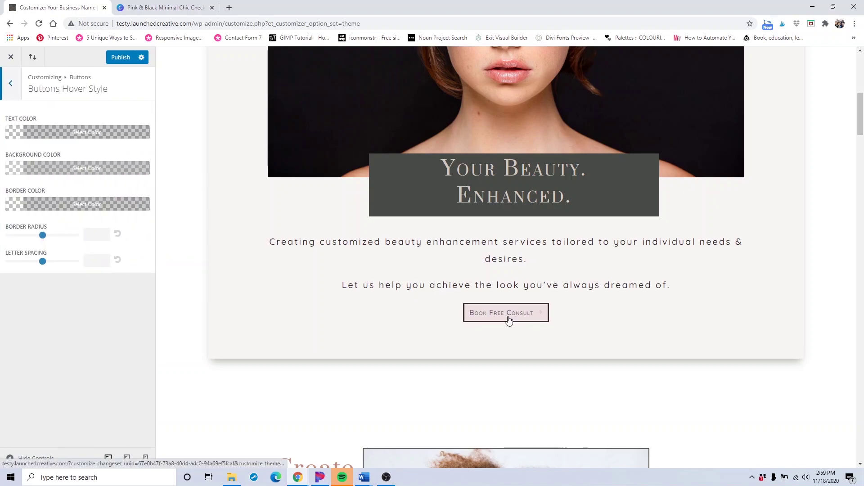
pyautogui.click(9, 170)
pyautogui.click(46, 295)
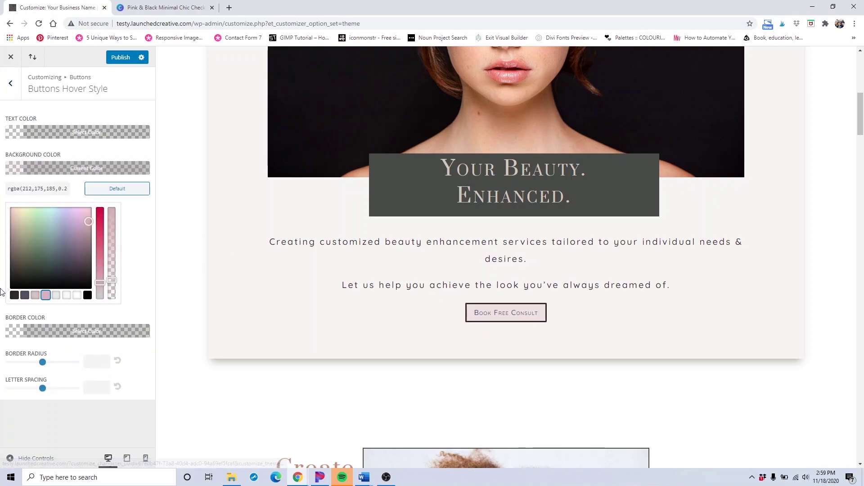
pyautogui.click(25, 296)
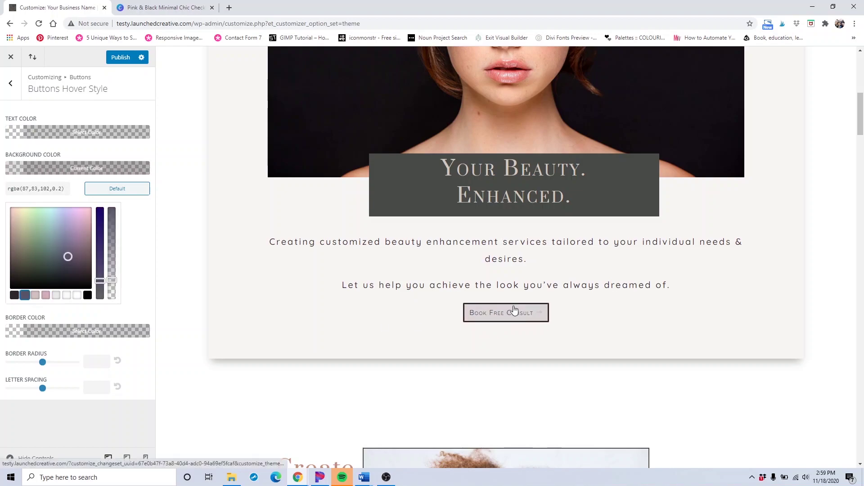
# - Set the button hover text colour to #575366
pyautogui.click(18, 133)
pyautogui.click(24, 259)
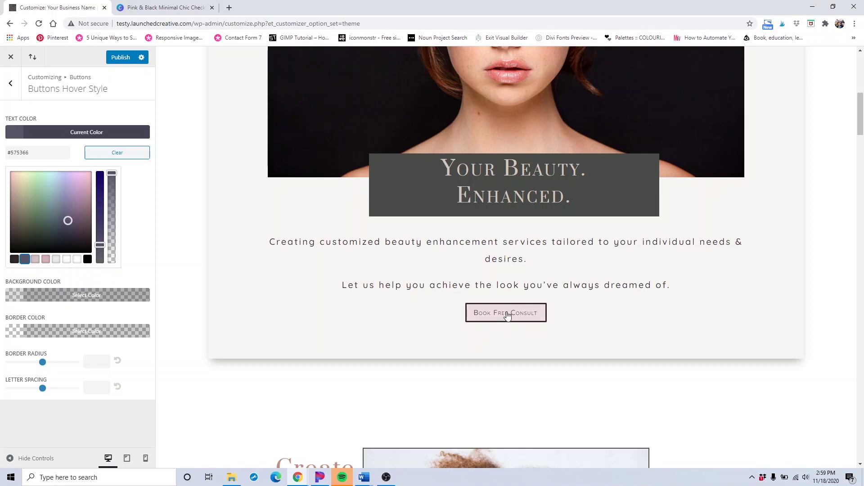
pyautogui.click(11, 83)
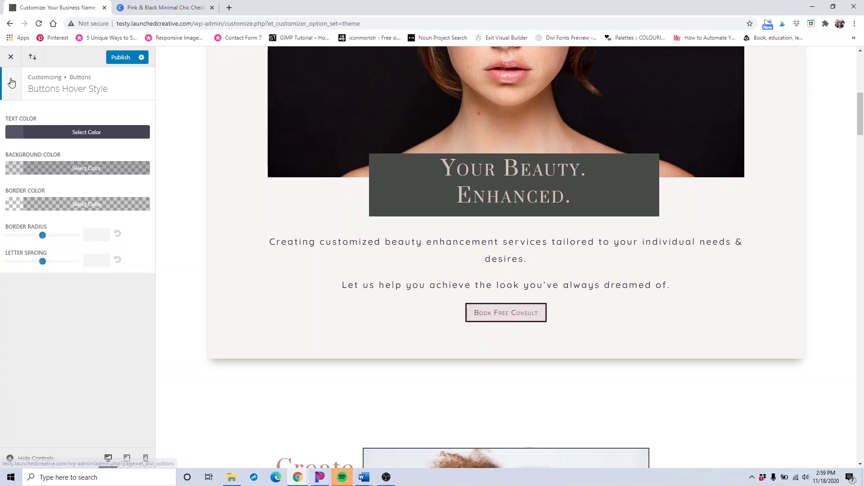
pyautogui.click(11, 83)
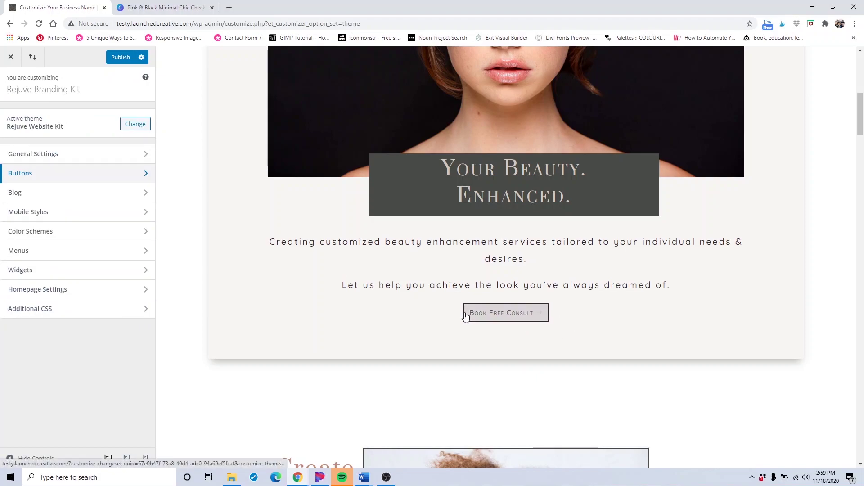
# - Check Homepage Settings, leaving no posts page chosen, and publish all Customizer changes
pyautogui.click(66, 197)
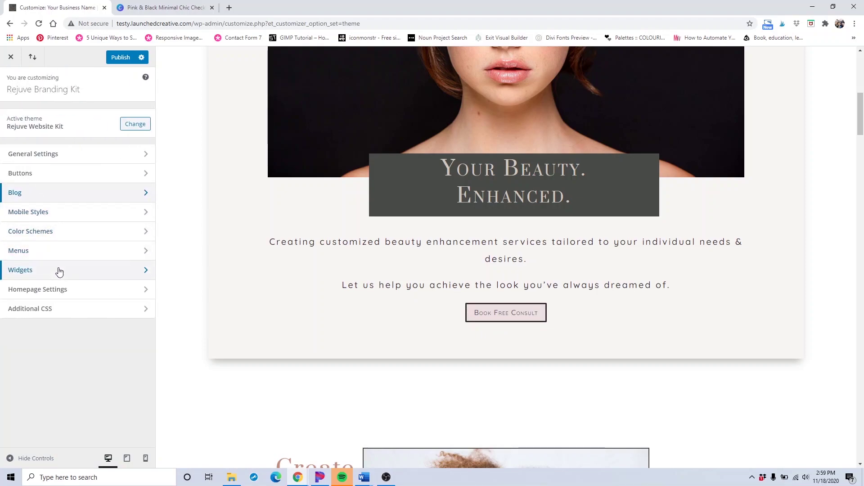
pyautogui.click(61, 291)
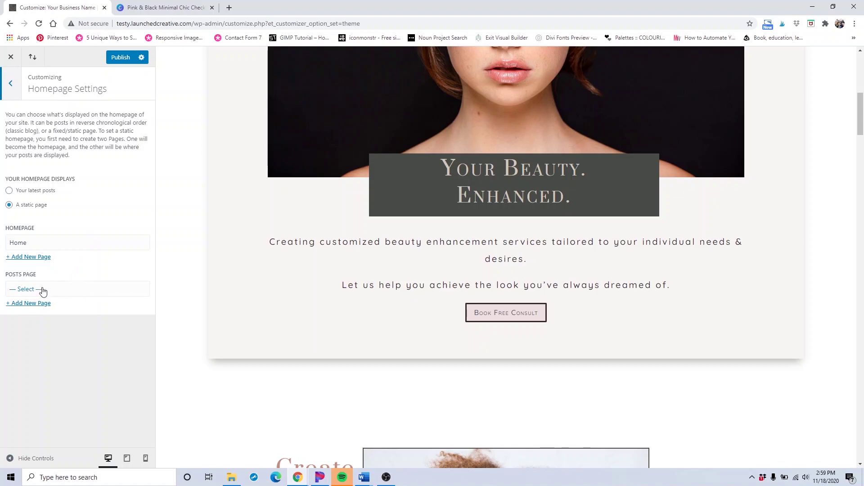
pyautogui.click(65, 290)
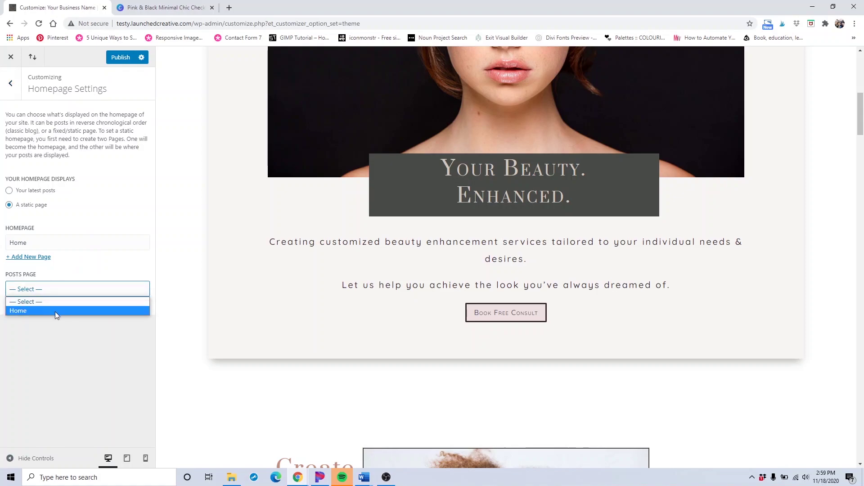
pyautogui.click(111, 276)
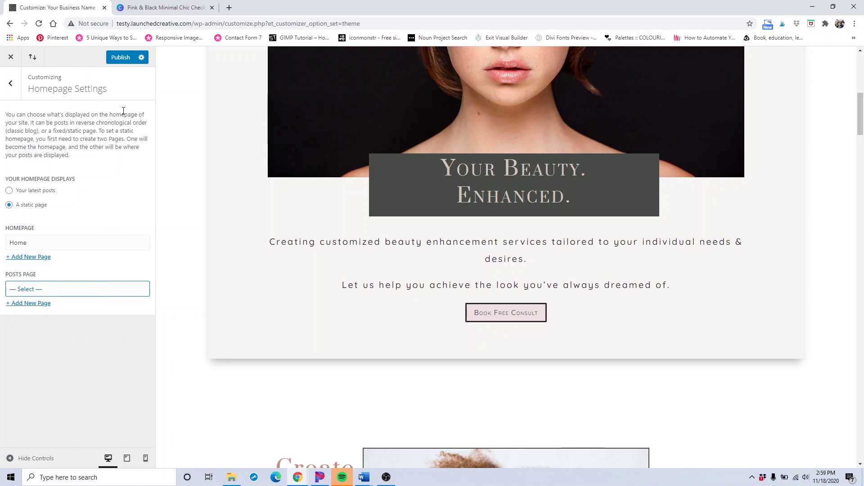
pyautogui.scroll(-15, 432, 276)
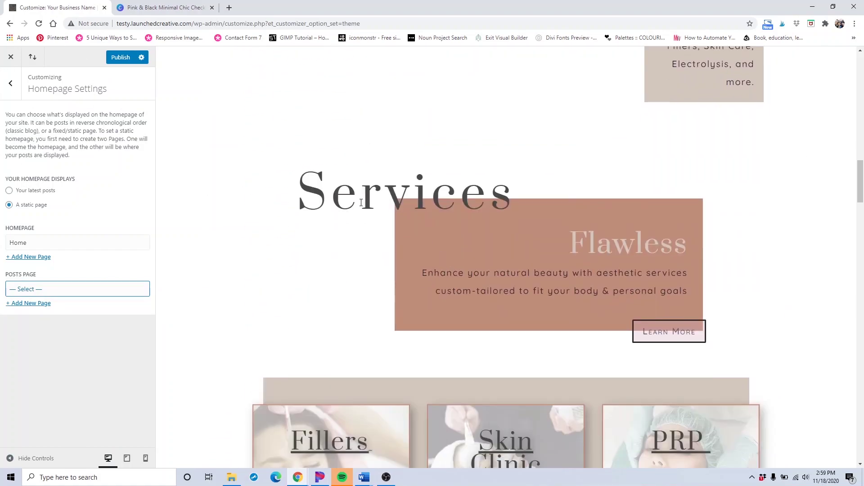
pyautogui.scroll(10, 403, 202)
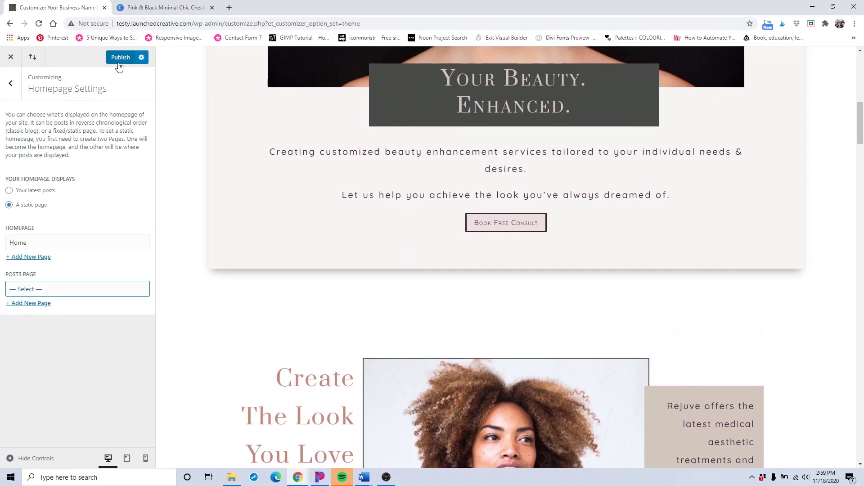
pyautogui.click(119, 65)
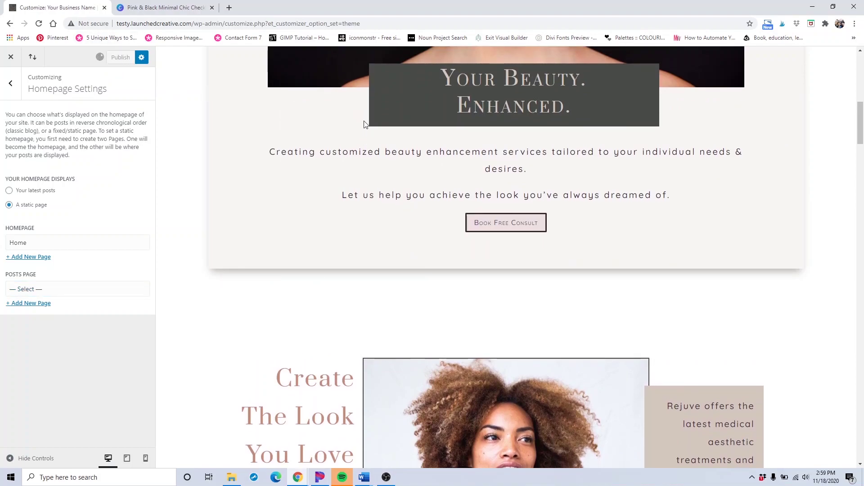